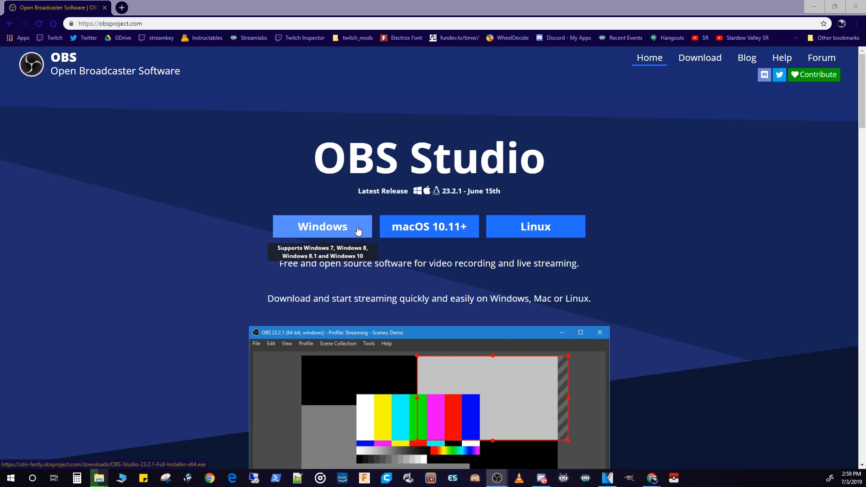
- Switch to OBS Studio and add a new scene named 1920x1080_overlay
{"action": "left_click", "coordinate": [497, 478]}
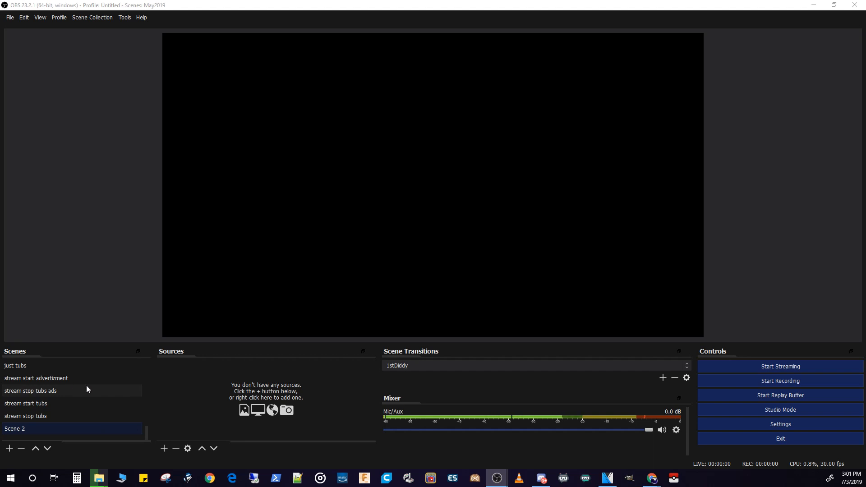
{"action": "left_click", "coordinate": [10, 450]}
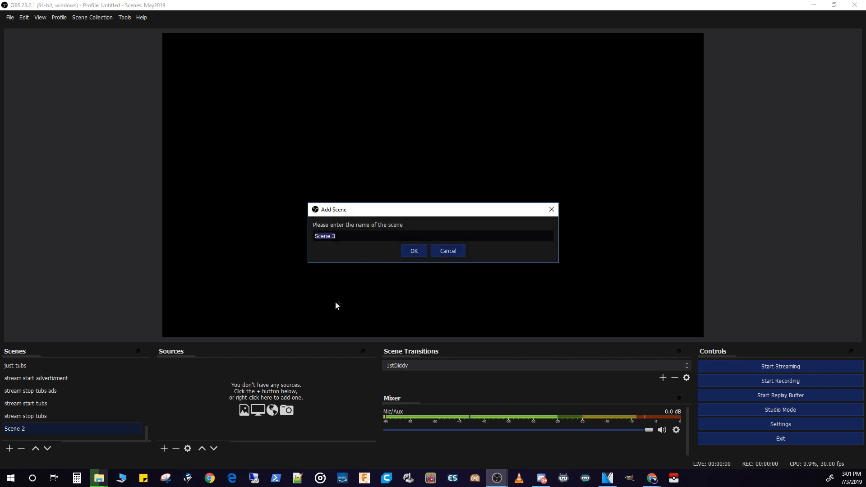
{"action": "type", "text": "1920x1080_overlay"}
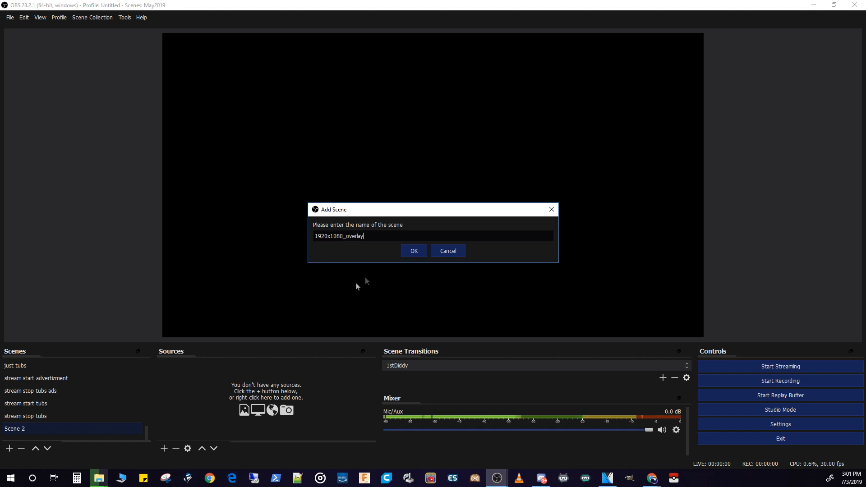
{"action": "left_click", "coordinate": [410, 251]}
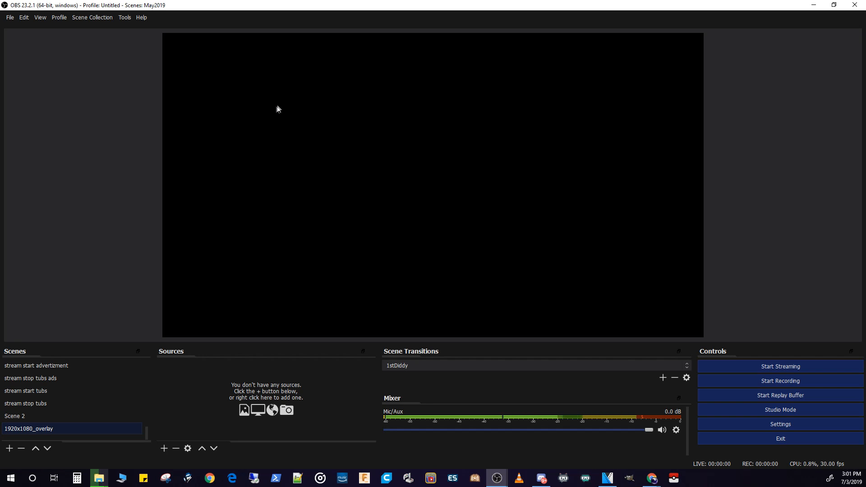
- Add a new image source named "1920x1080 overlay" to the scene, using Untitled.png from the layouts folder
{"action": "left_click", "coordinate": [167, 448]}
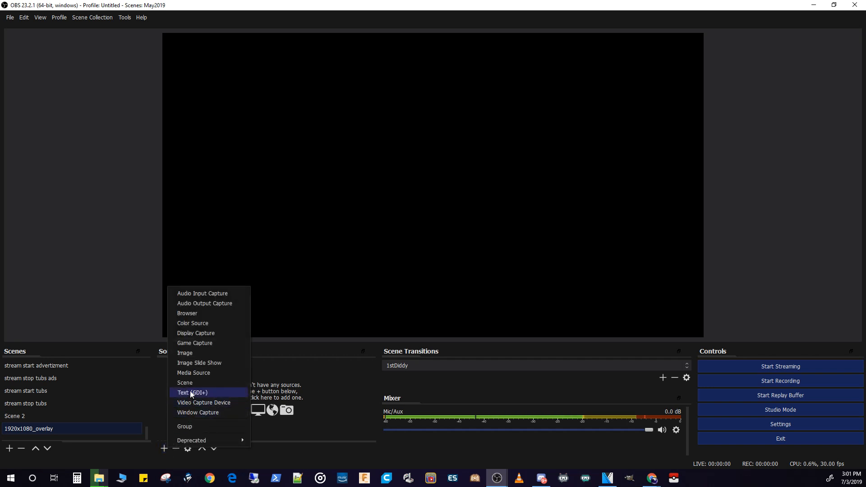
{"action": "left_click", "coordinate": [187, 355]}
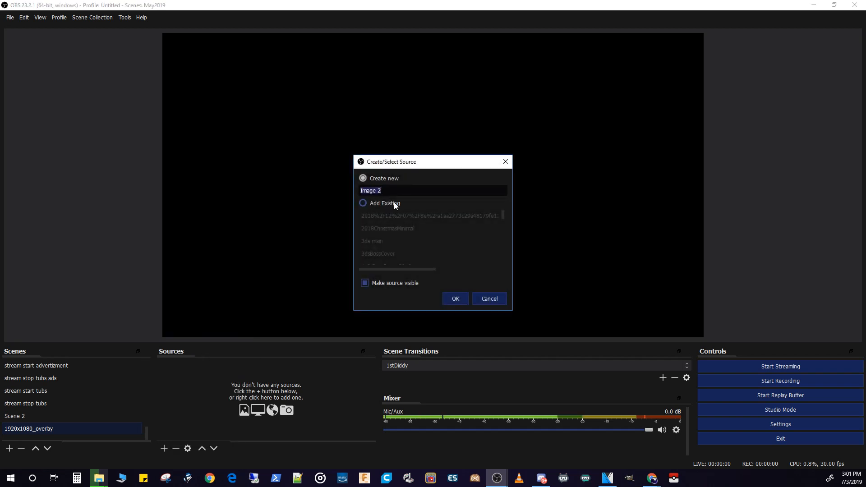
{"action": "type", "text": "1920x1080_"}
{"action": "left_click", "coordinate": [458, 295]}
{"action": "left_click", "coordinate": [670, 336]}
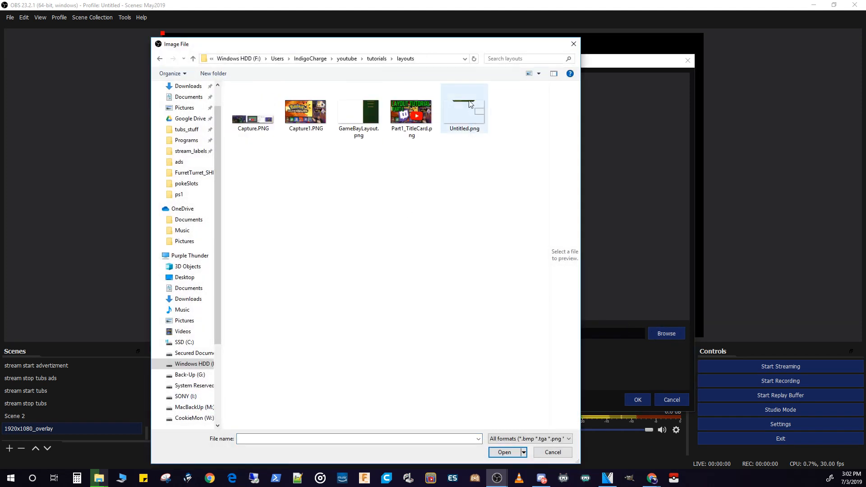
{"action": "left_click", "coordinate": [469, 102]}
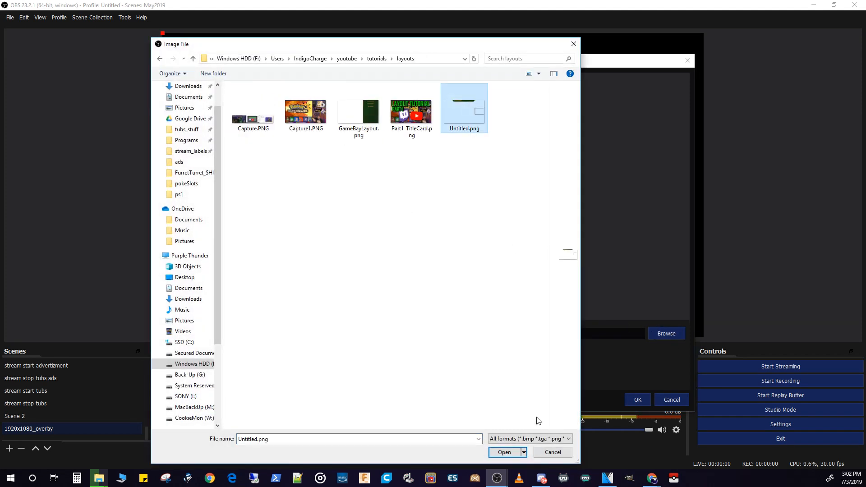
{"action": "left_click", "coordinate": [508, 455]}
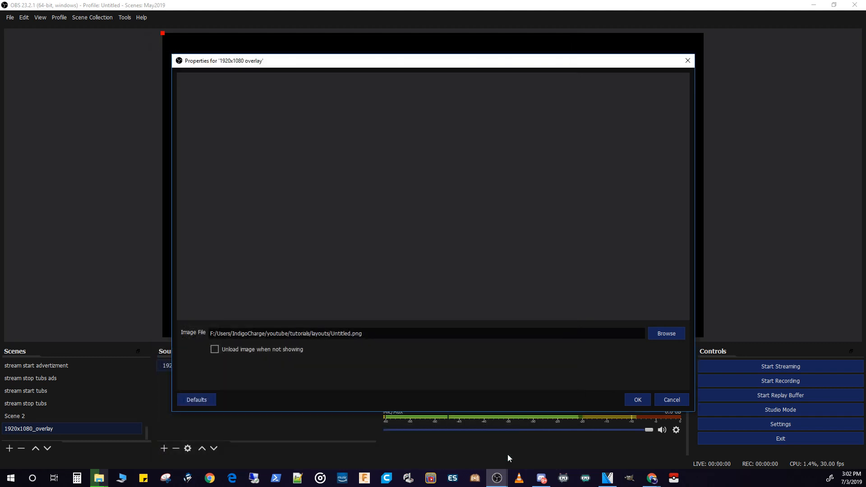
{"action": "left_click", "coordinate": [636, 399]}
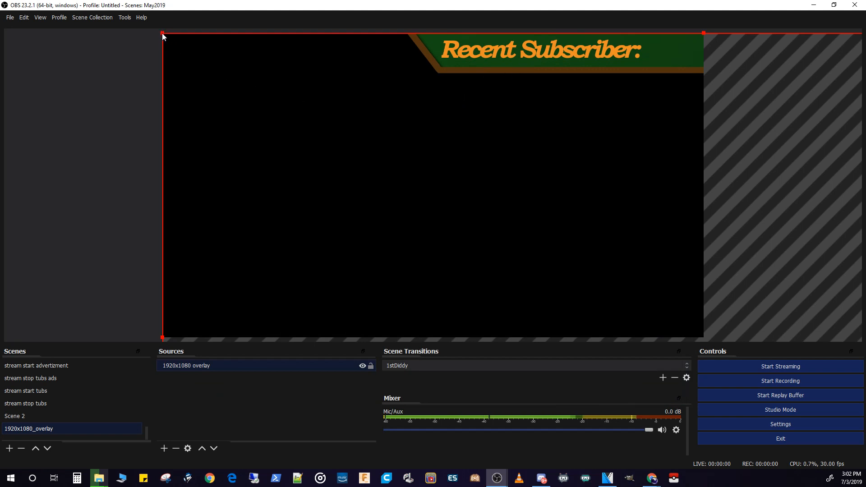
- Scale and reposition the overlay image so that it exactly fills the canvas
{"action": "left_click_drag", "start_coordinate": [163, 34], "coordinate": [478, 178]}
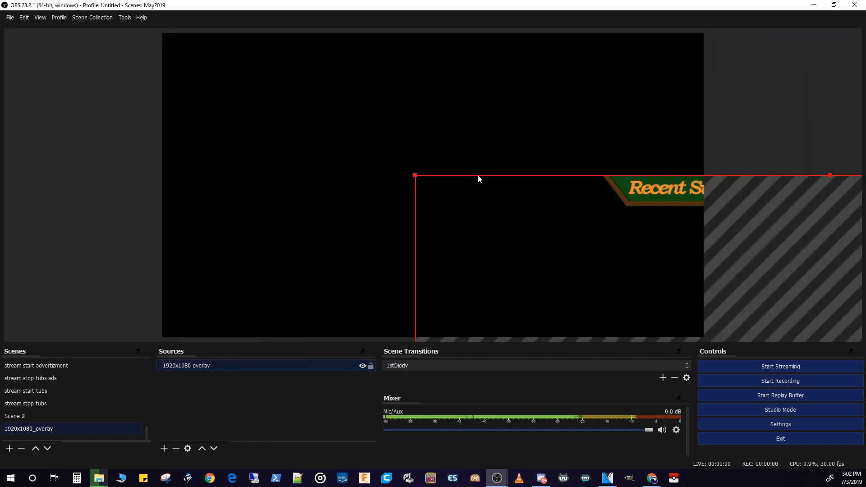
{"action": "left_click_drag", "start_coordinate": [489, 220], "coordinate": [276, 106]}
{"action": "left_click_drag", "start_coordinate": [194, 60], "coordinate": [213, 76]}
{"action": "left_click_drag", "start_coordinate": [590, 273], "coordinate": [703, 324]}
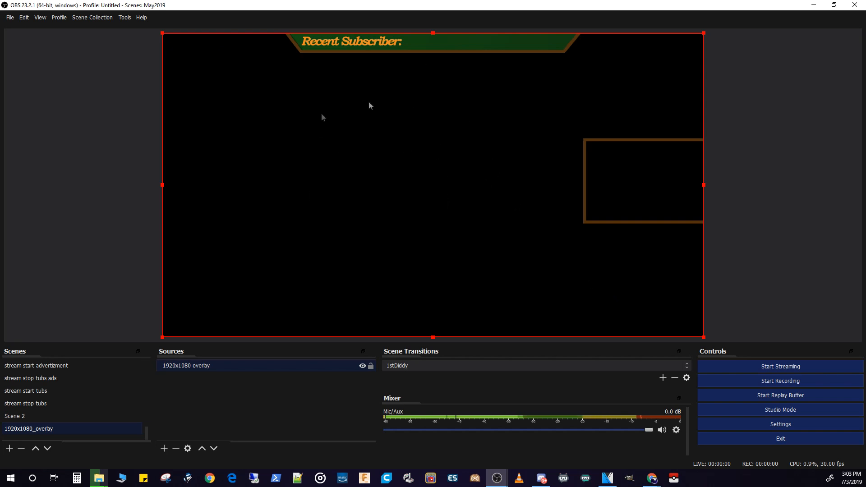
- Add the existing "Video Capture Device" webcam source to the scene
{"action": "left_click", "coordinate": [227, 379]}
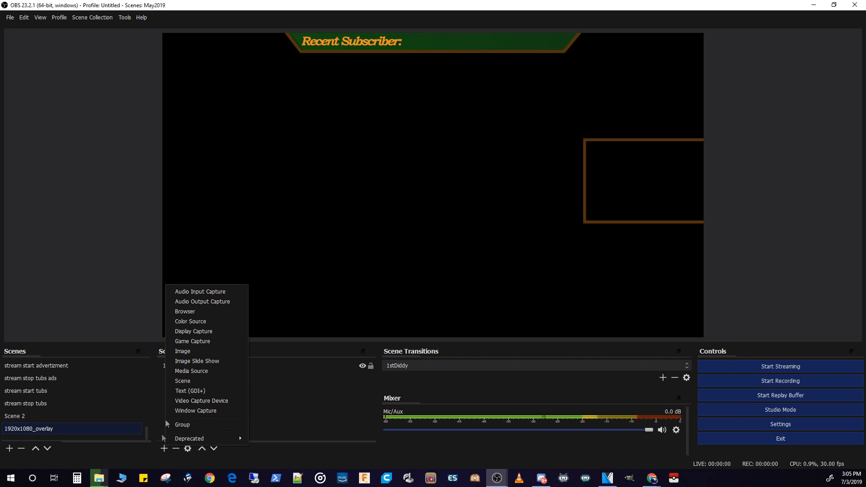
{"action": "left_click", "coordinate": [195, 402]}
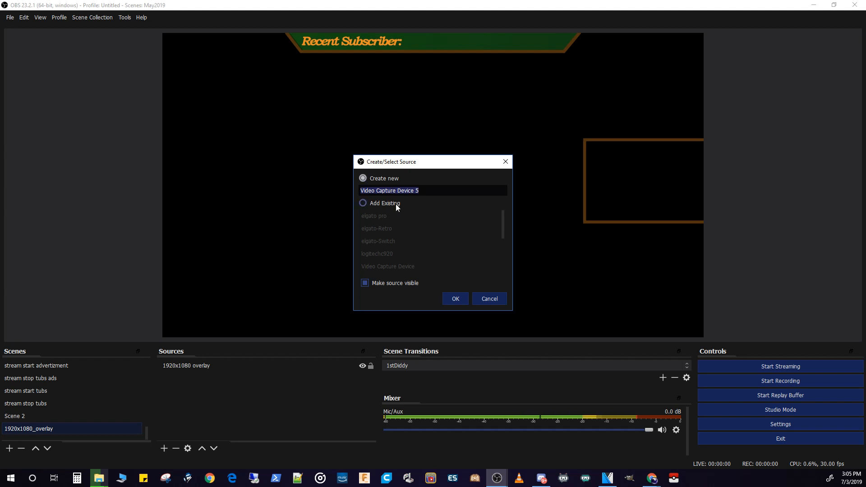
{"action": "left_click", "coordinate": [396, 204]}
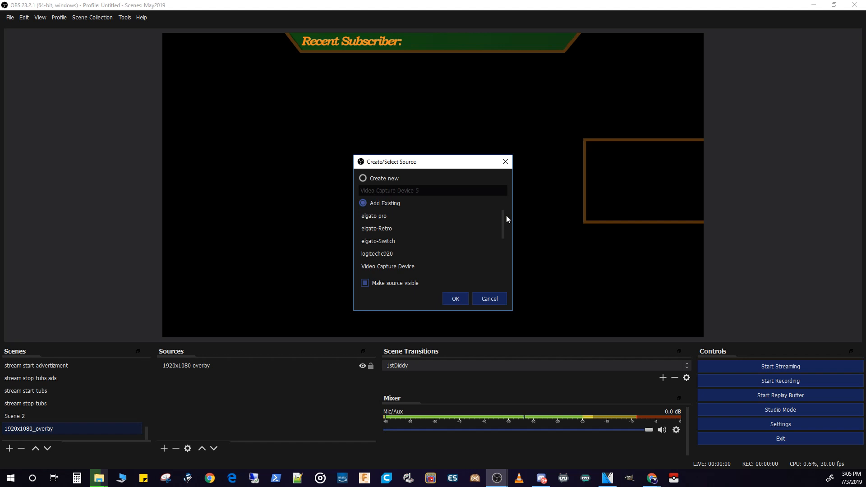
{"action": "left_click_drag", "start_coordinate": [503, 217], "coordinate": [507, 242]}
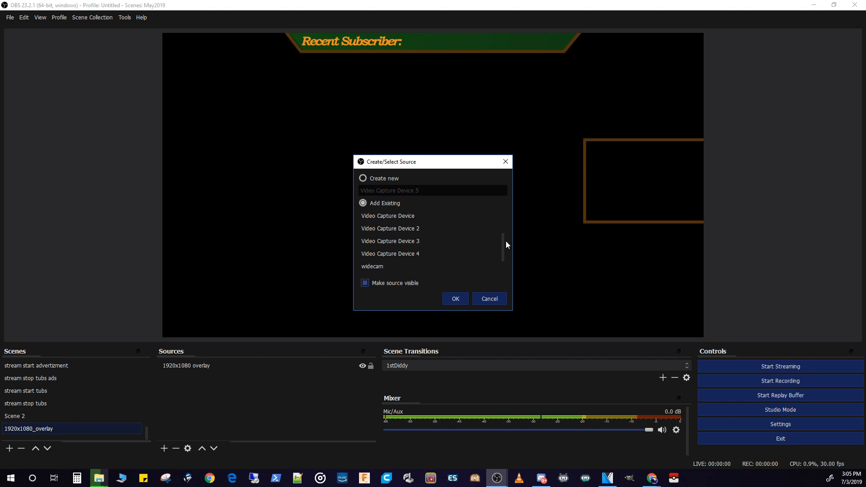
{"action": "left_click", "coordinate": [416, 216]}
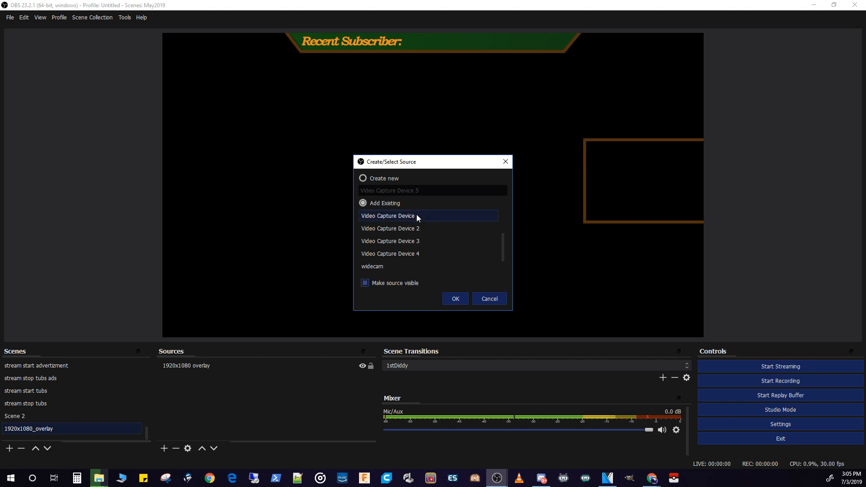
{"action": "left_click", "coordinate": [454, 298]}
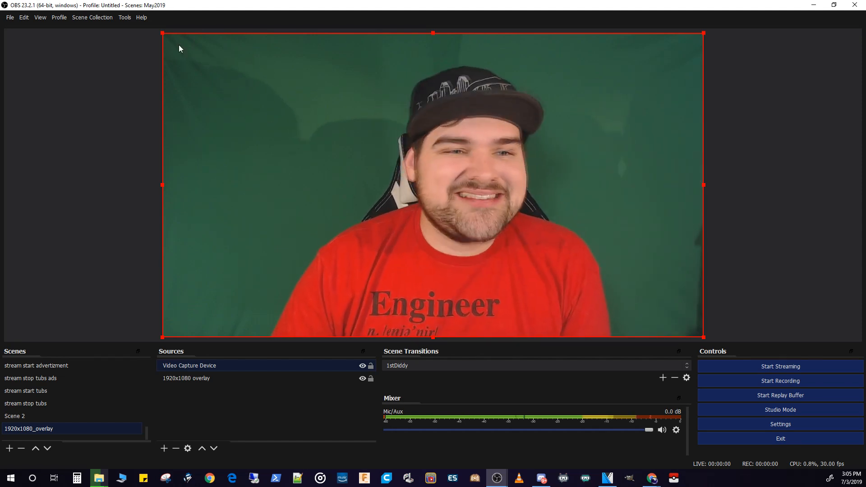
- Shrink the webcam to about 523 x 294 px over the empty brown frame and place its source beneath the overlay
{"action": "left_click_drag", "start_coordinate": [164, 33], "coordinate": [561, 242]}
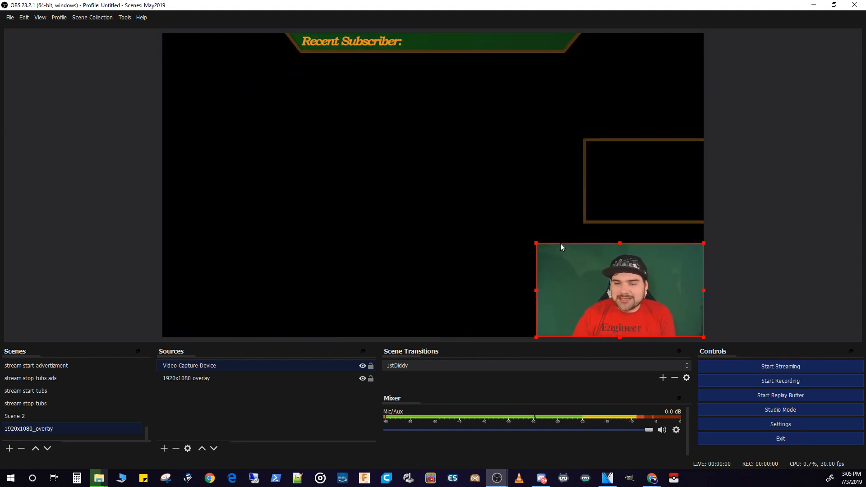
{"action": "left_click_drag", "start_coordinate": [546, 278], "coordinate": [386, 173]}
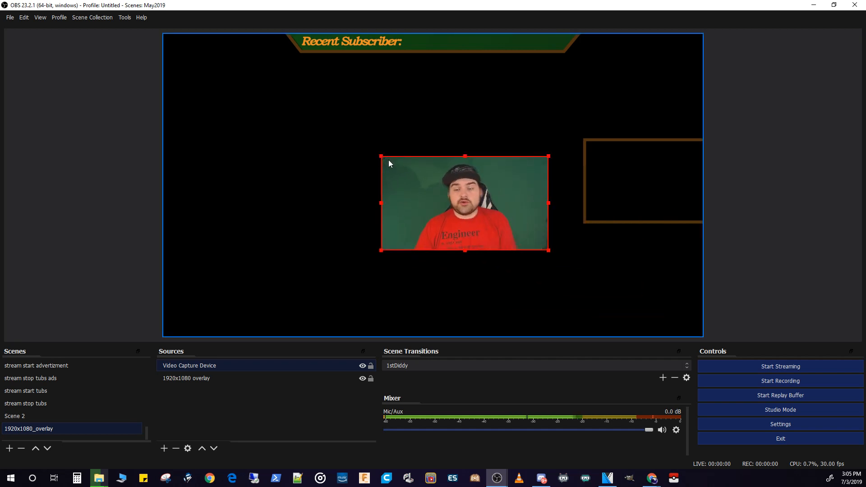
{"action": "left_click_drag", "start_coordinate": [383, 156], "coordinate": [599, 174]}
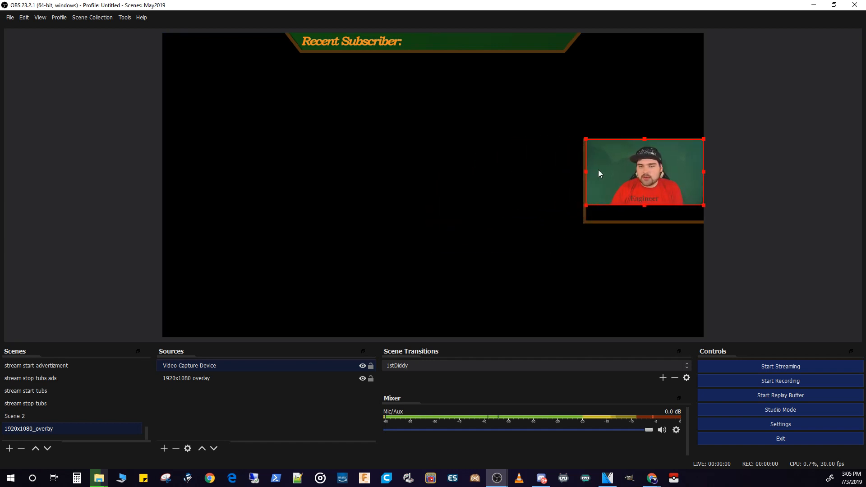
{"action": "left_click_drag", "start_coordinate": [587, 207], "coordinate": [574, 223]}
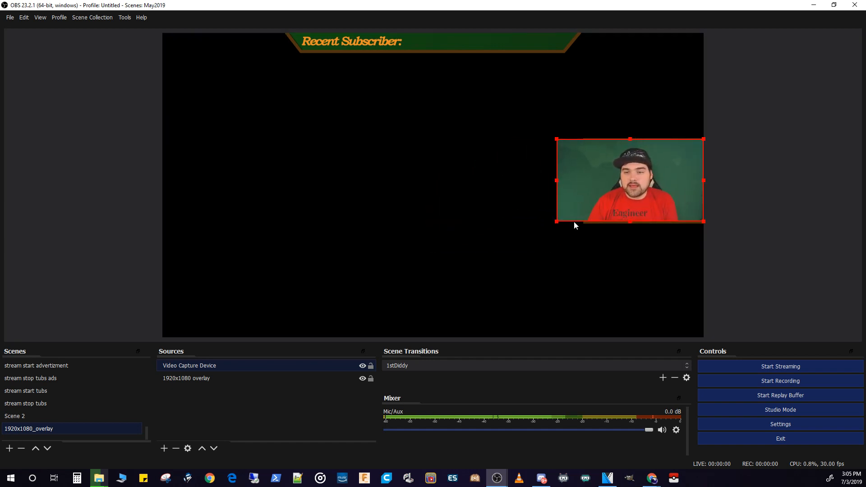
{"action": "left_click_drag", "start_coordinate": [575, 191], "coordinate": [591, 195]}
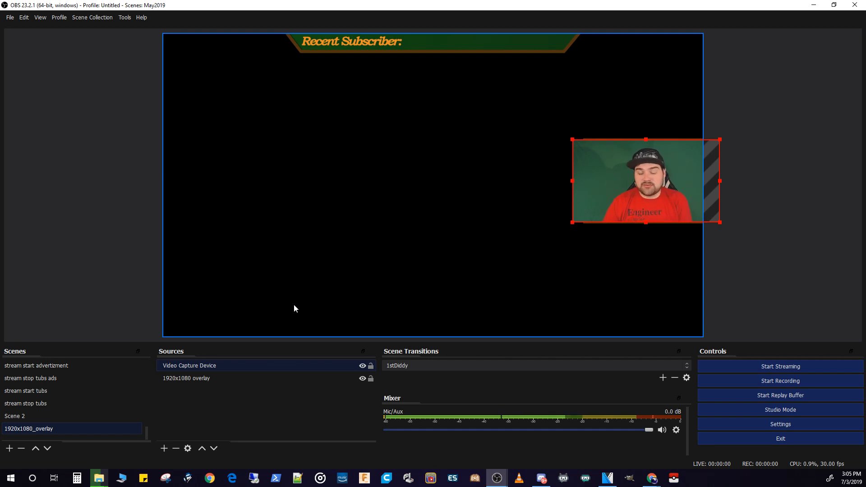
{"action": "left_click_drag", "start_coordinate": [215, 366], "coordinate": [215, 382]}
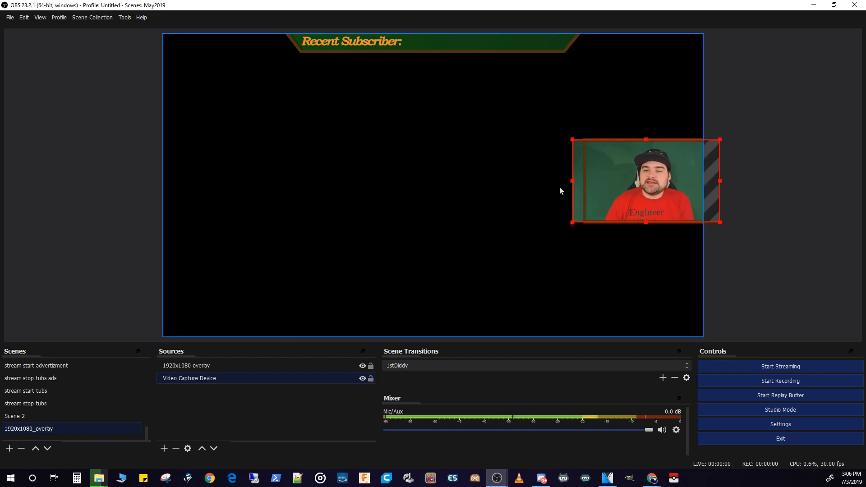
- Crop the webcam source by 120 on its left side and 120 on its right side through its transform settings
{"action": "right_click", "coordinate": [214, 380]}
{"action": "mouse_move", "coordinate": [258, 269]}
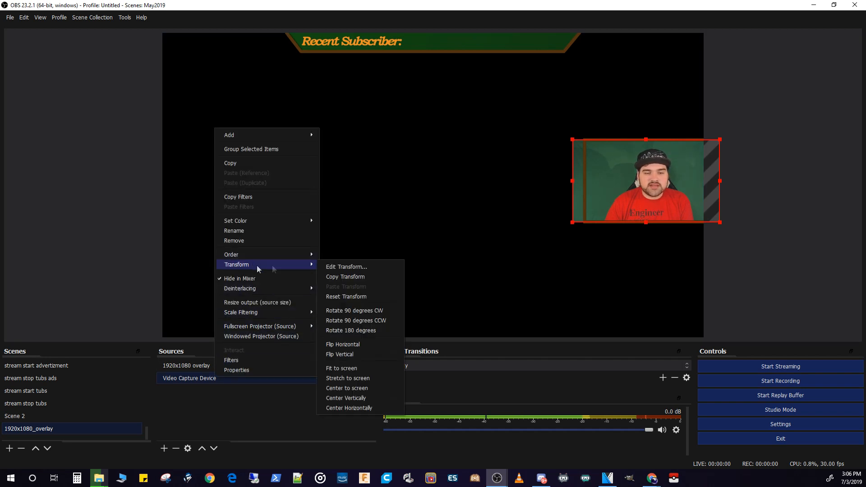
{"action": "left_click", "coordinate": [347, 266]}
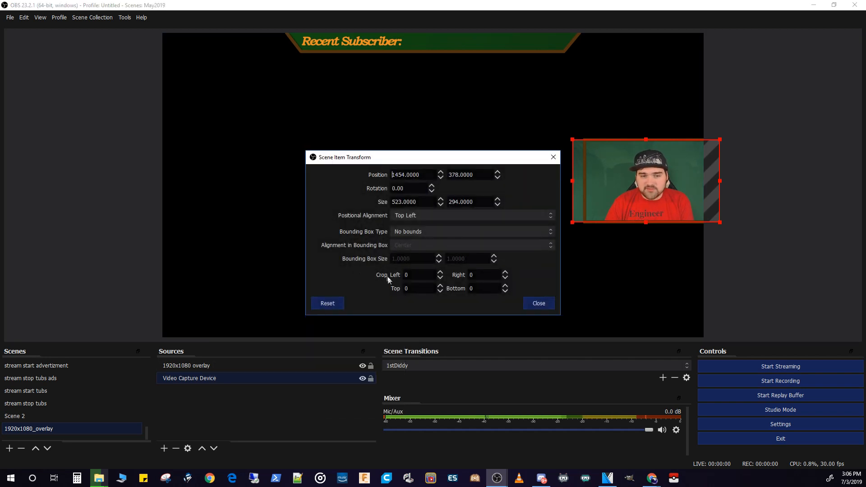
{"action": "left_click_drag", "start_coordinate": [453, 159], "coordinate": [373, 159]}
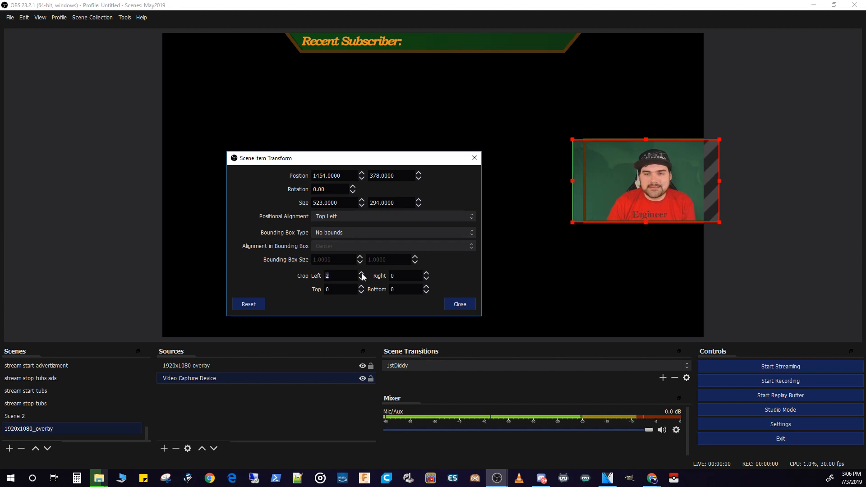
{"action": "scroll", "coordinate": [363, 275], "scroll_direction": "up", "scroll_amount": 3}
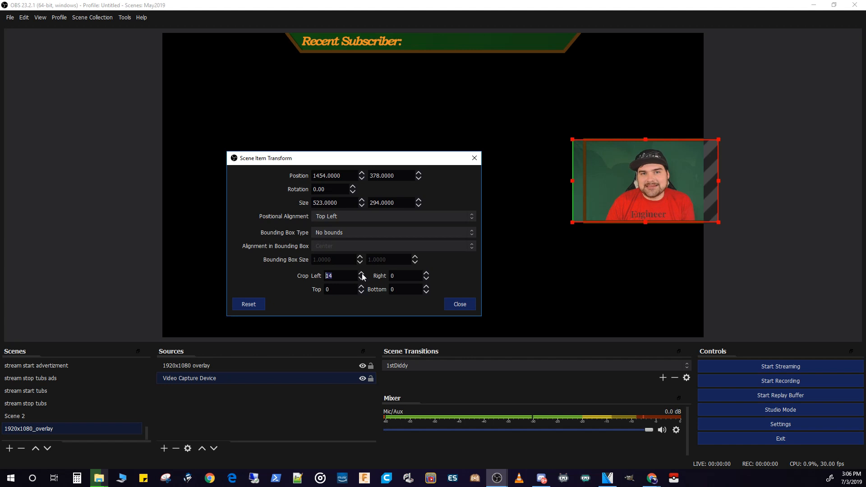
{"action": "scroll", "coordinate": [362, 276], "scroll_direction": "up", "scroll_amount": 3}
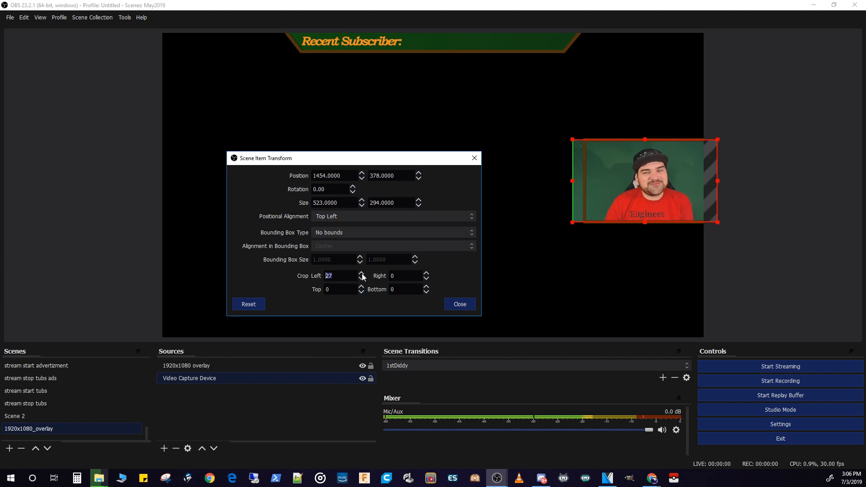
{"action": "scroll", "coordinate": [362, 276], "scroll_direction": "up", "scroll_amount": 3}
{"action": "scroll", "coordinate": [362, 276], "scroll_direction": "up", "scroll_amount": 13}
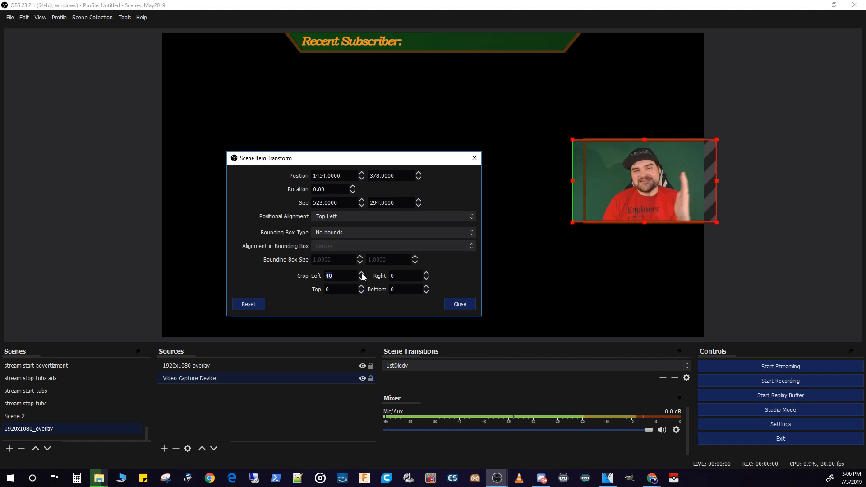
{"action": "scroll", "coordinate": [362, 275], "scroll_direction": "up", "scroll_amount": 3}
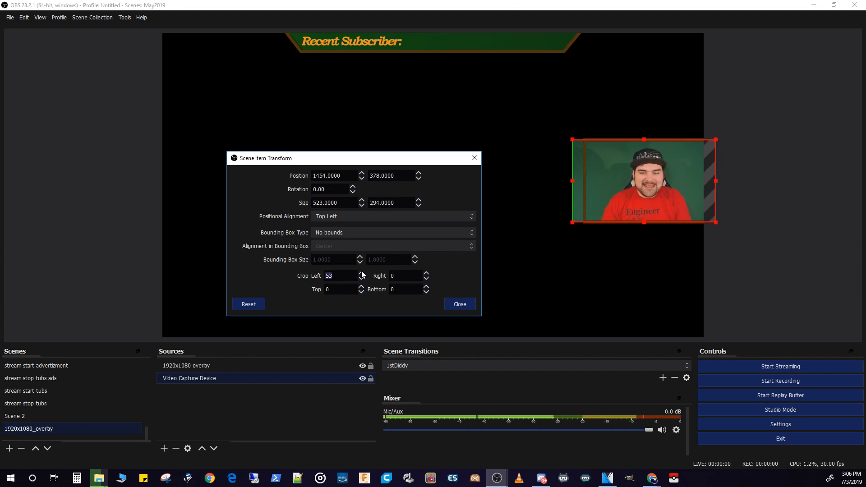
{"action": "scroll", "coordinate": [363, 276], "scroll_direction": "up", "scroll_amount": 7}
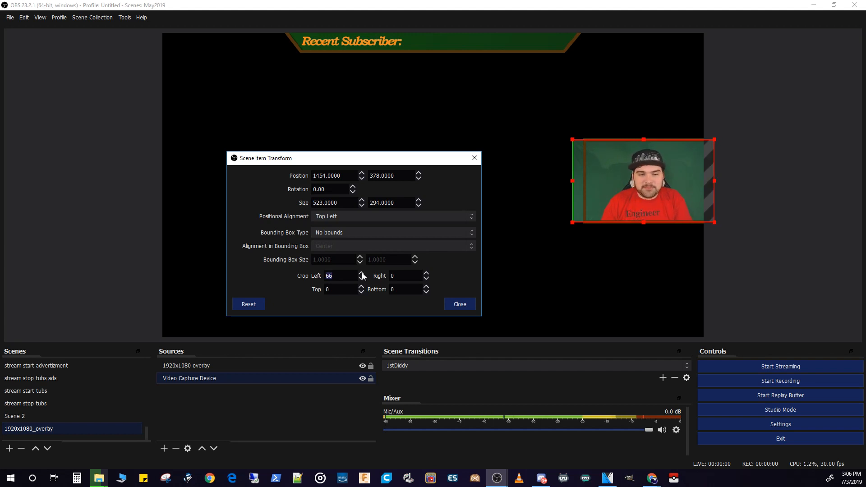
{"action": "type", "text": "120"}
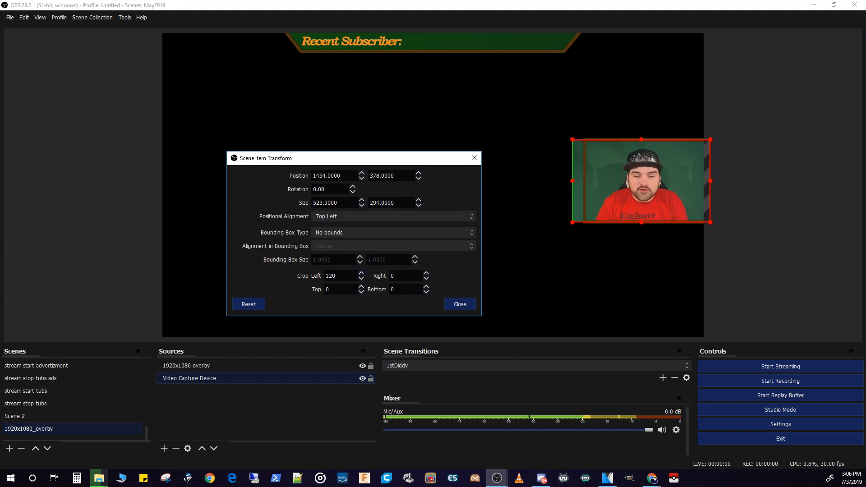
{"action": "type", "text": "120"}
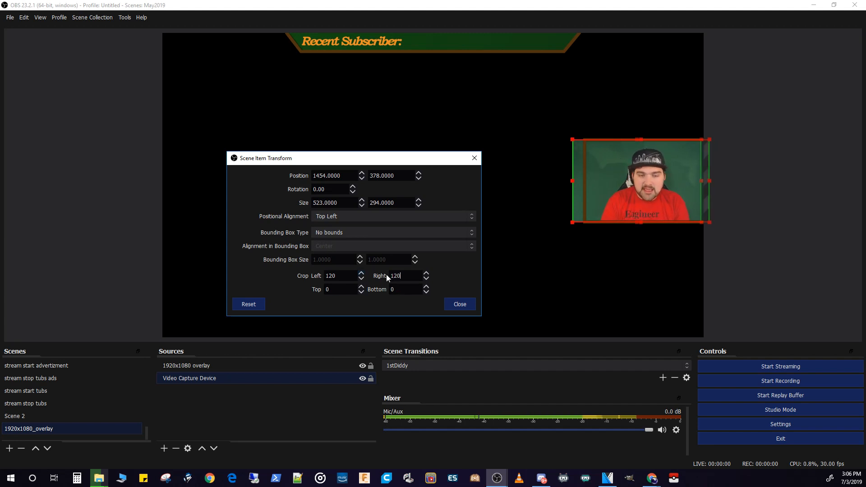
{"action": "key", "text": "Return"}
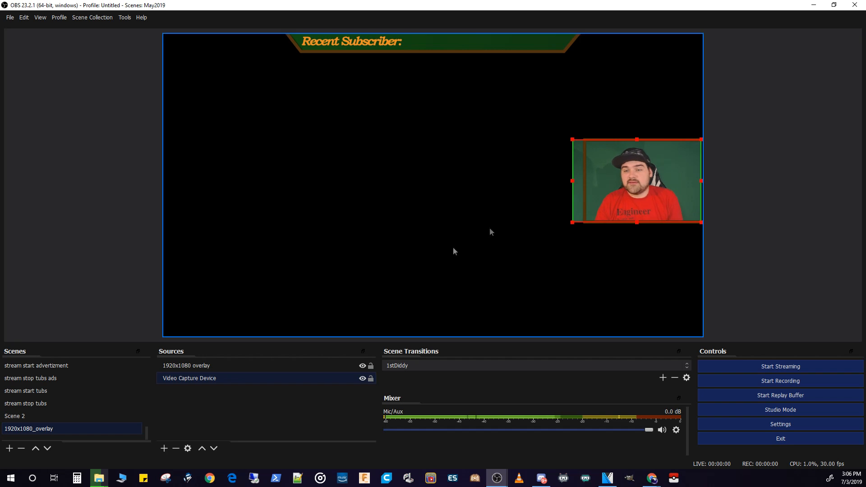
- Shift the webcam to the frame's left border and crop it by 160 on both its left and right sides
{"action": "left_click_drag", "start_coordinate": [581, 180], "coordinate": [592, 180]}
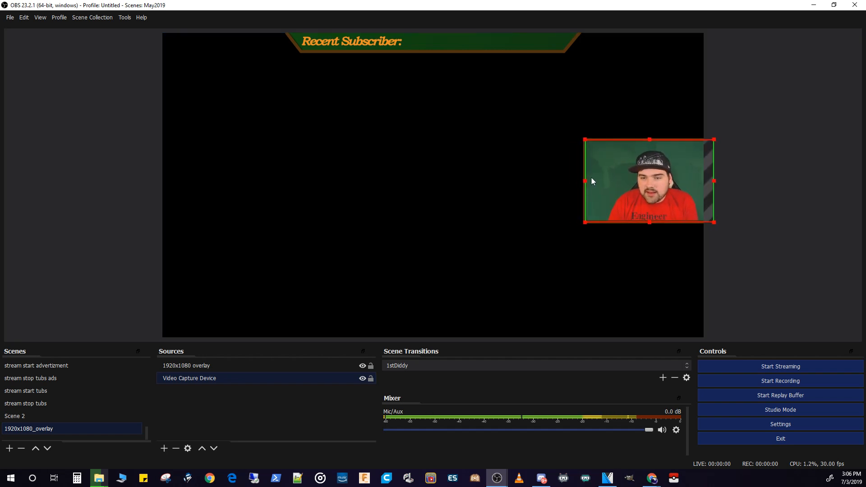
{"action": "right_click", "coordinate": [214, 379]}
{"action": "mouse_move", "coordinate": [250, 270]}
{"action": "left_click", "coordinate": [345, 269]}
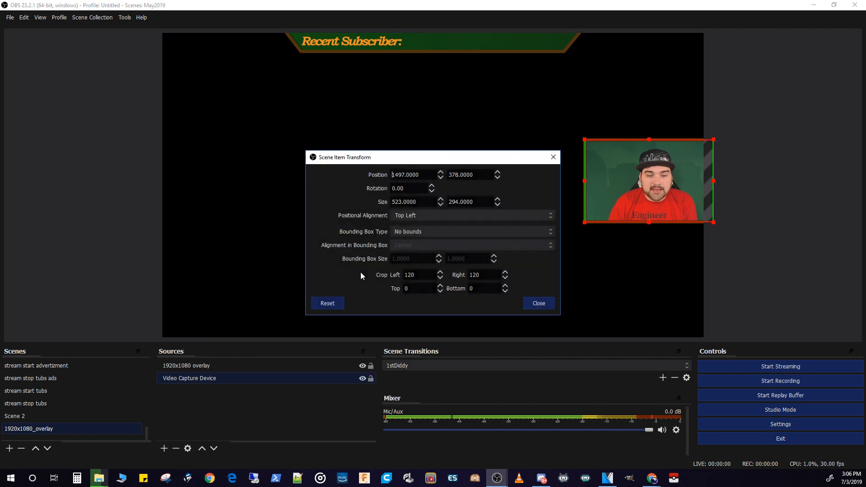
{"action": "type", "text": "60"}
{"action": "key", "text": "Tab"}
{"action": "type", "text": "160"}
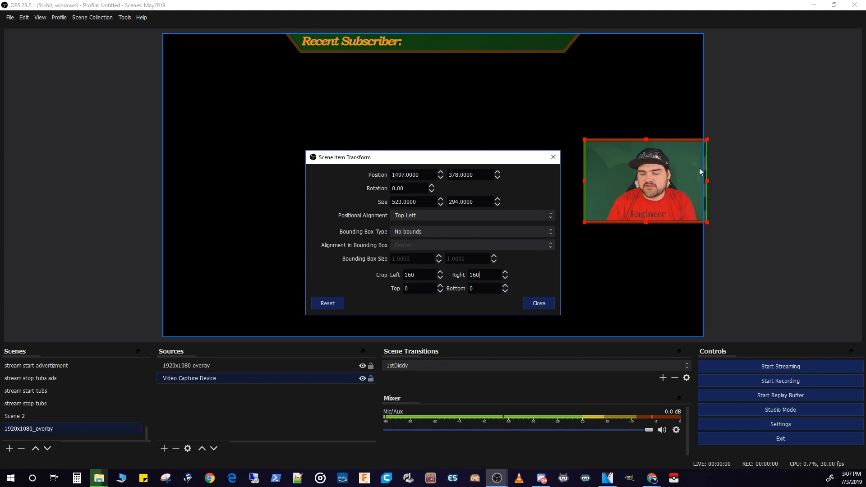
- Nudge the webcam slightly left and set its left and right crop to 180 each
{"action": "left_click_drag", "start_coordinate": [678, 199], "coordinate": [675, 199]}
{"action": "left_click_drag", "start_coordinate": [417, 275], "coordinate": [398, 278]}
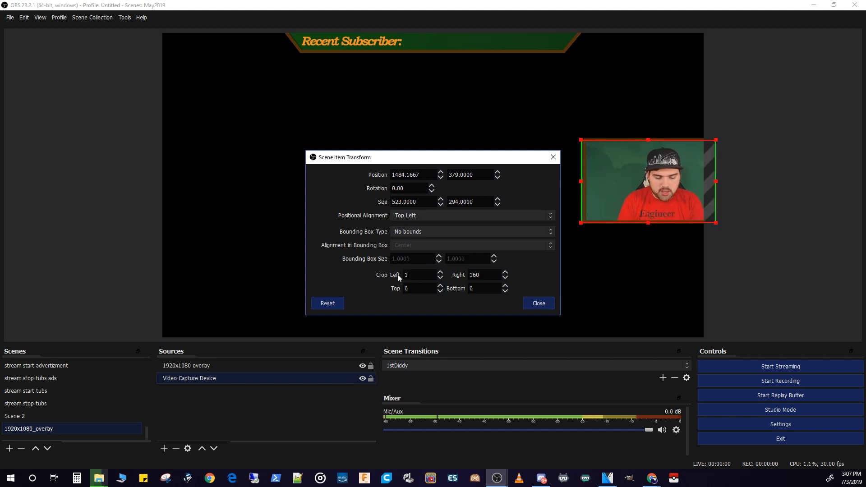
{"action": "type", "text": "180"}
{"action": "key", "text": "Tab"}
{"action": "type", "text": "180"}
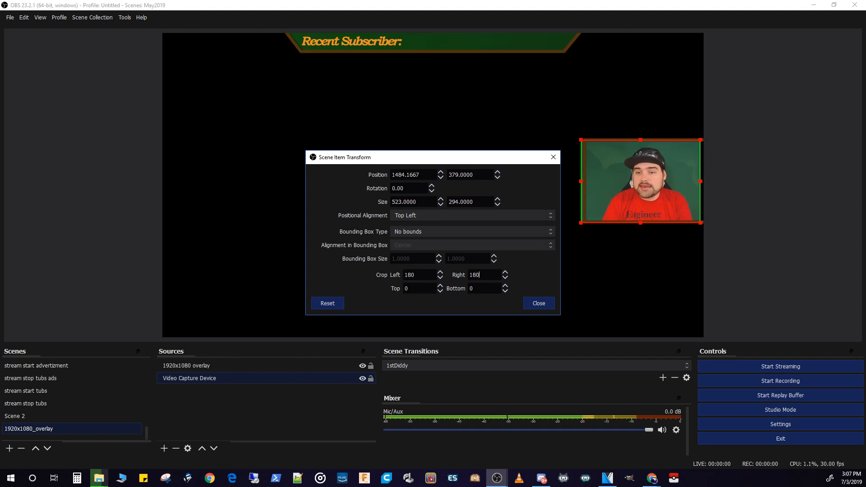
- Align the cropped webcam inside the overlay's frame at about position 1495, 377 and close its transform settings
{"action": "left_click", "coordinate": [604, 193]}
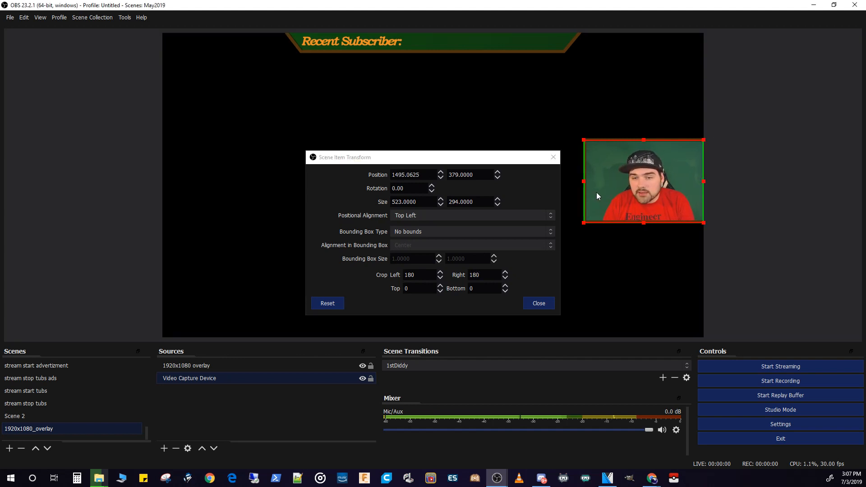
{"action": "mouse_move", "coordinate": [598, 192]}
{"action": "left_mouse_down"}
{"action": "mouse_move", "coordinate": [578, 192]}
{"action": "mouse_move", "coordinate": [579, 153]}
{"action": "mouse_move", "coordinate": [595, 150]}
{"action": "mouse_move", "coordinate": [607, 89]}
{"action": "mouse_move", "coordinate": [597, 83]}
{"action": "mouse_move", "coordinate": [588, 88]}
{"action": "mouse_move", "coordinate": [595, 84]}
{"action": "mouse_move", "coordinate": [595, 124]}
{"action": "mouse_move", "coordinate": [584, 178]}
{"action": "mouse_move", "coordinate": [594, 192]}
{"action": "left_mouse_up"}
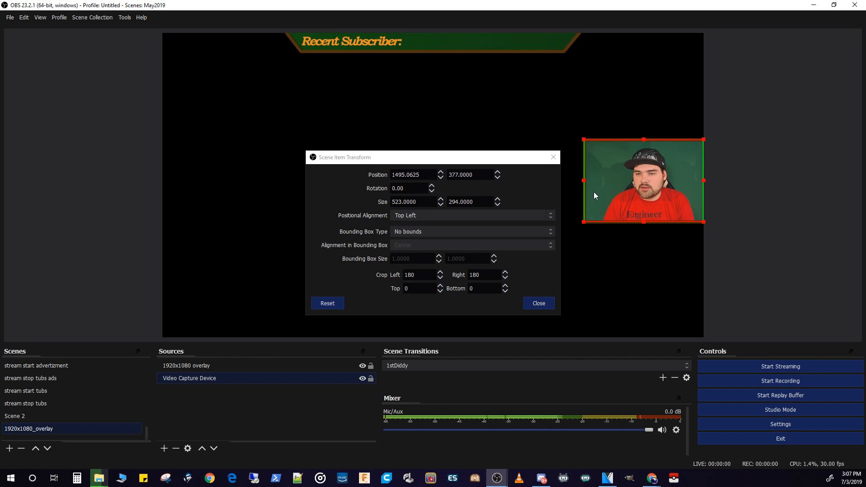
{"action": "left_click", "coordinate": [553, 302]}
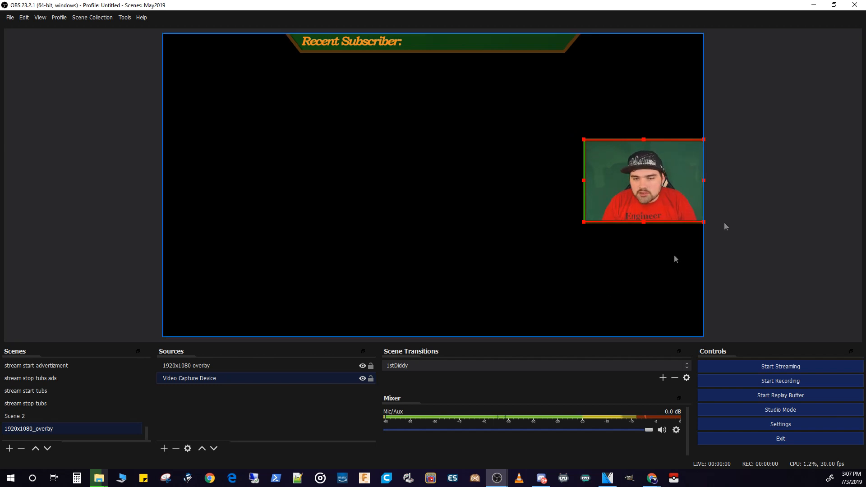
{"action": "left_click", "coordinate": [777, 102]}
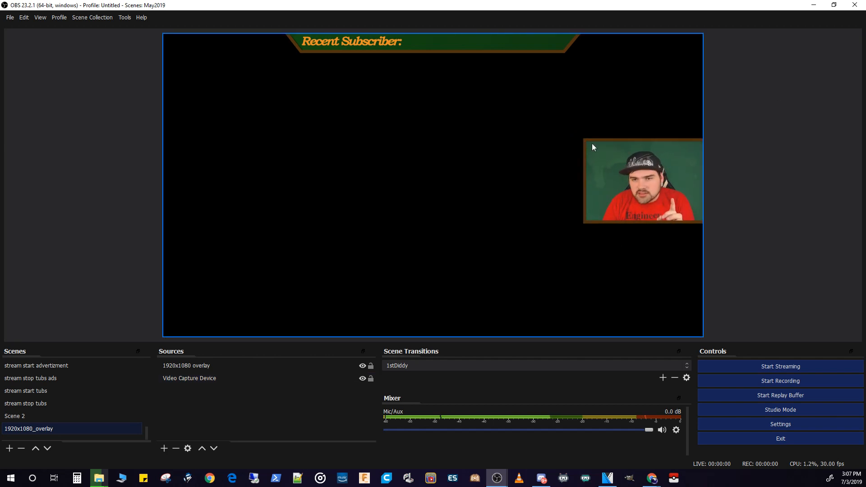
{"action": "left_click", "coordinate": [597, 161]}
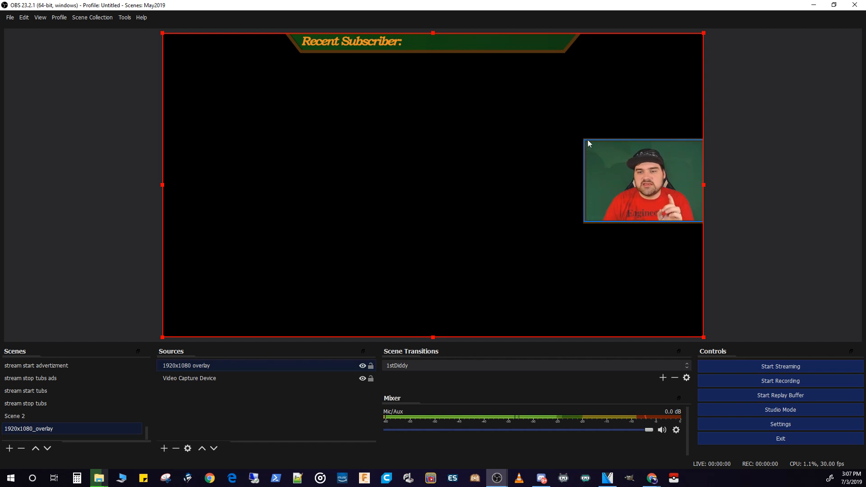
{"action": "left_click", "coordinate": [592, 185]}
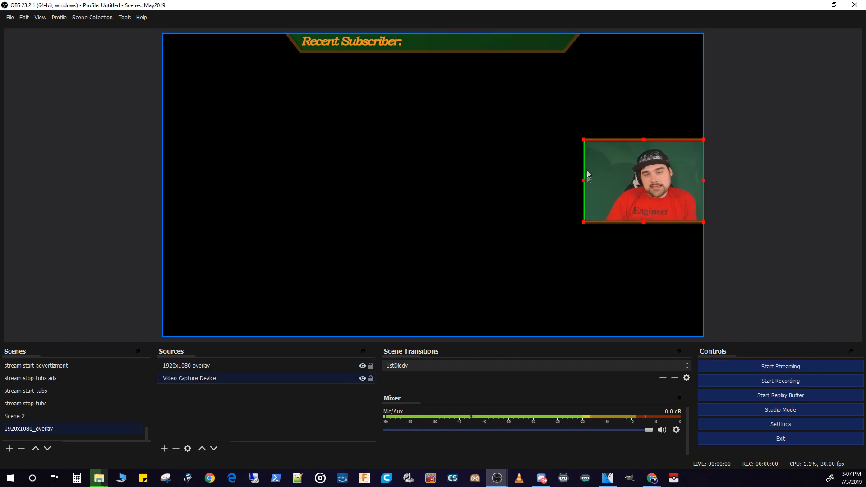
{"action": "left_click", "coordinate": [738, 137]}
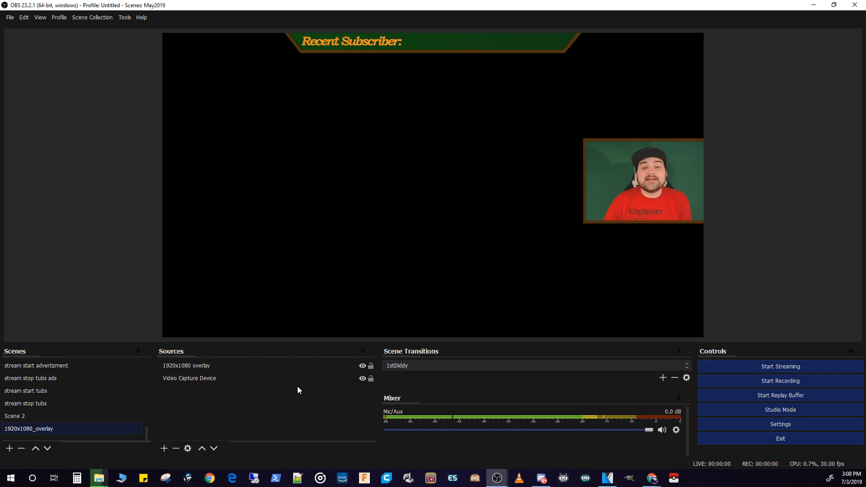
- Add the existing "elgato-Switch" video capture source to the scene
{"action": "left_click", "coordinate": [164, 450]}
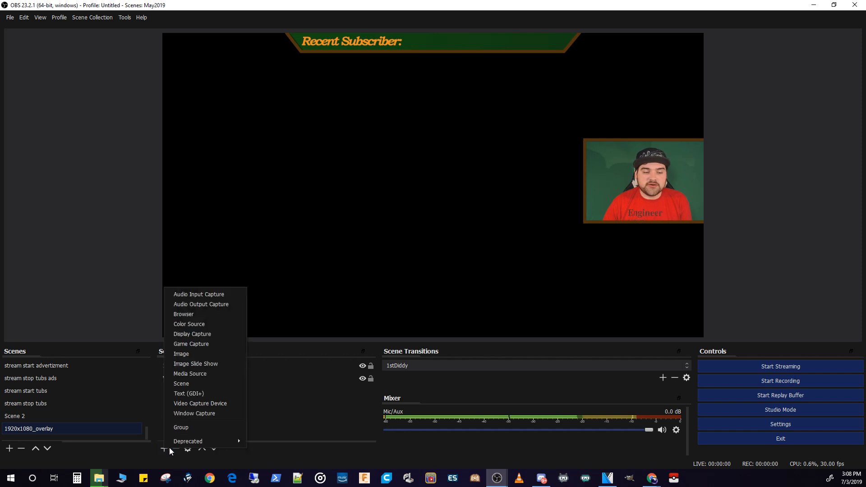
{"action": "left_click", "coordinate": [193, 405]}
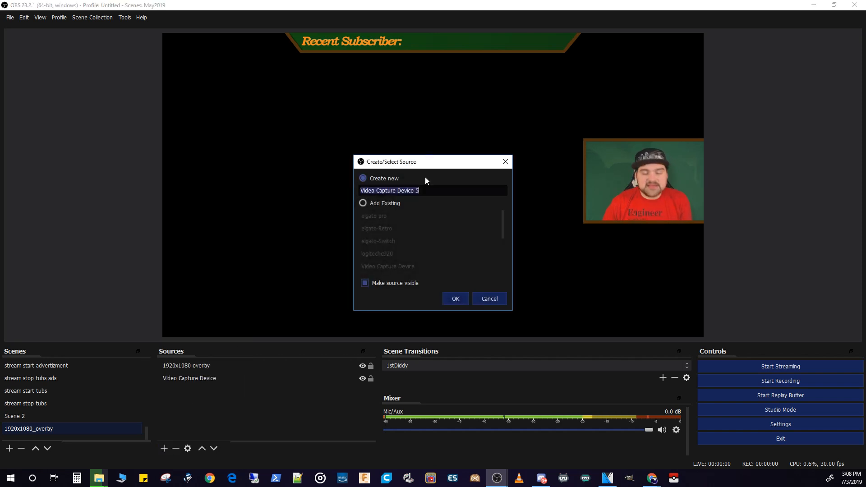
{"action": "left_click", "coordinate": [395, 206]}
{"action": "scroll", "coordinate": [399, 244], "scroll_direction": "down", "scroll_amount": 2}
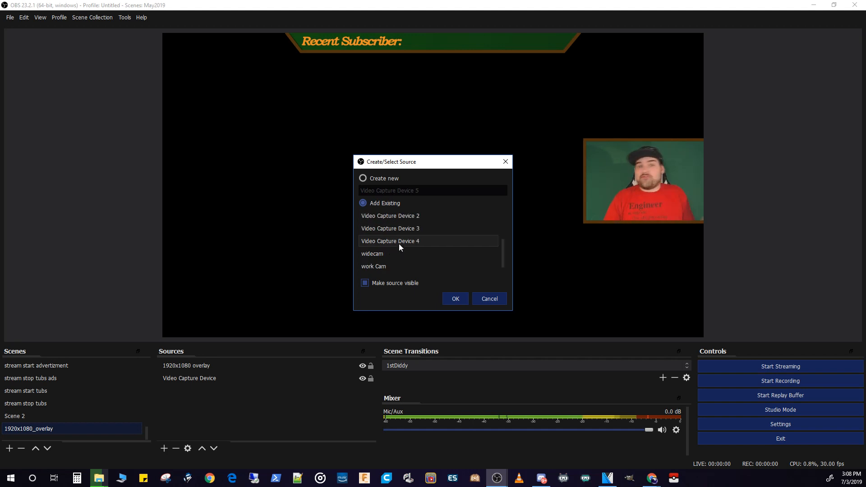
{"action": "scroll", "coordinate": [395, 245], "scroll_direction": "up", "scroll_amount": 2}
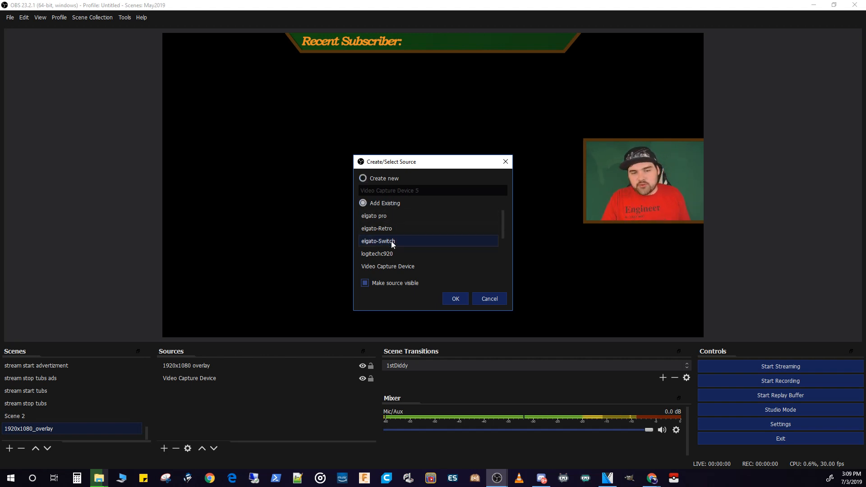
{"action": "left_click", "coordinate": [459, 302]}
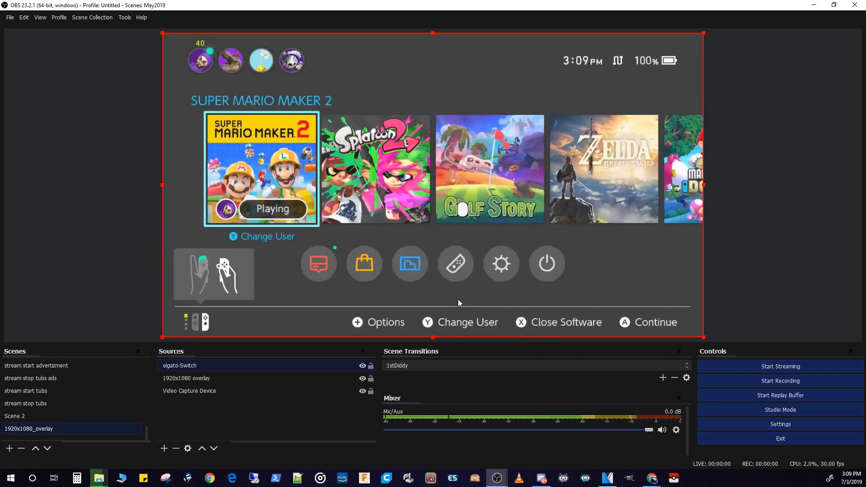
- Inspect the available devices in the "Video Capture Device" source's properties, leaving its settings as they are
{"action": "right_click", "coordinate": [210, 367]}
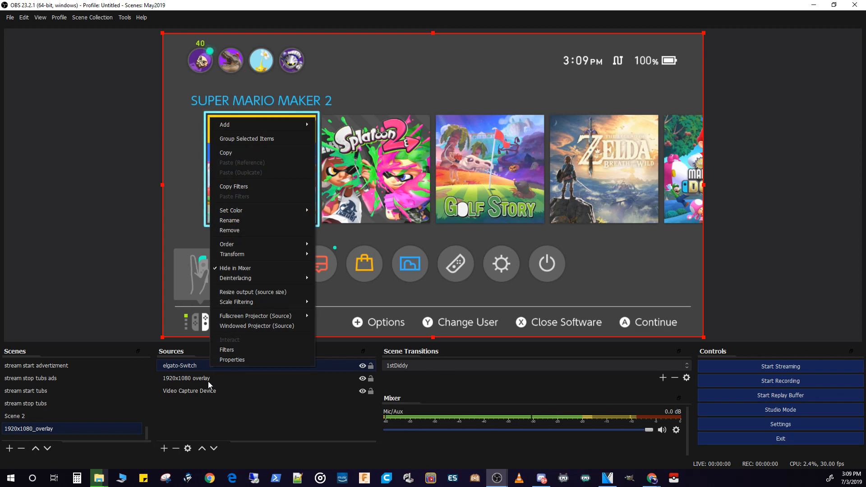
{"action": "left_click", "coordinate": [207, 390]}
{"action": "right_click", "coordinate": [220, 393]}
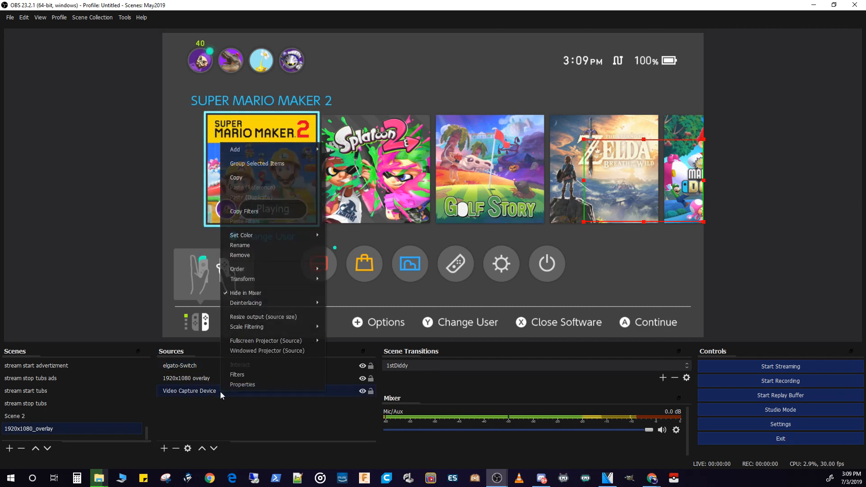
{"action": "left_click", "coordinate": [259, 387]}
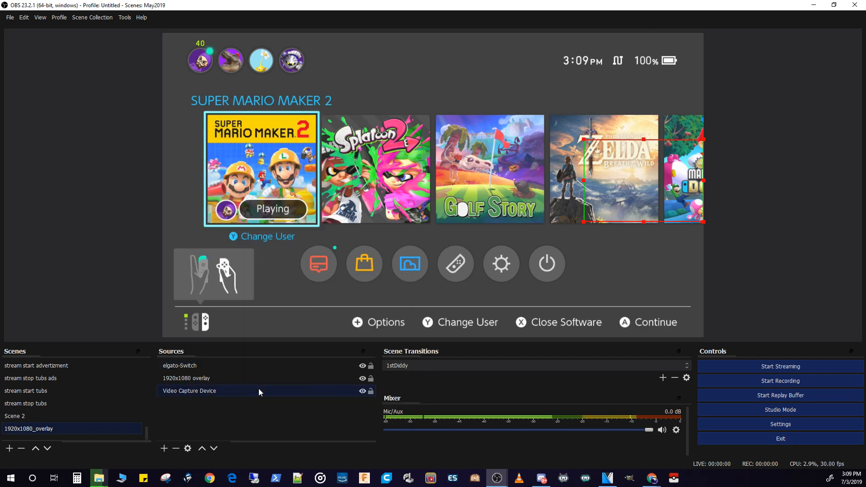
{"action": "left_click", "coordinate": [323, 265]}
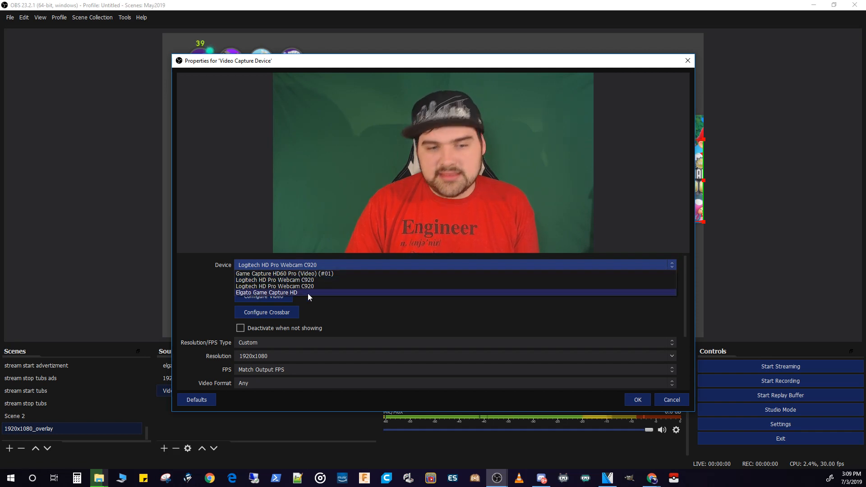
{"action": "left_click", "coordinate": [671, 401]}
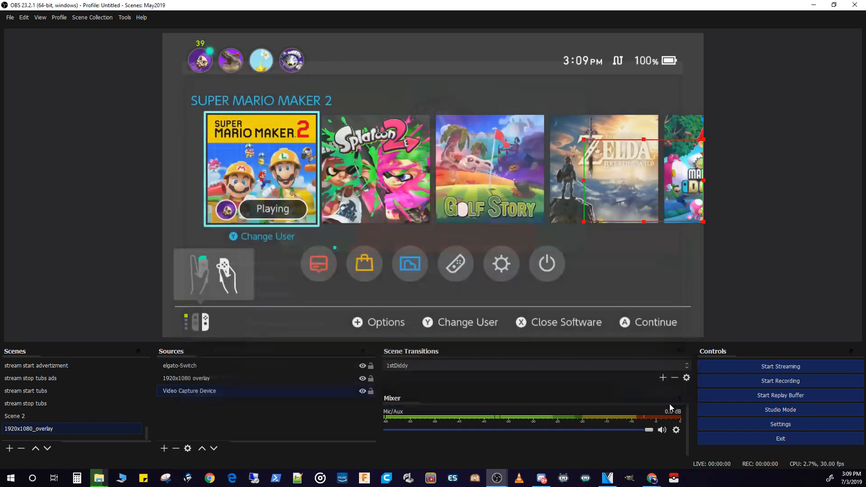
- Inspect the device choices in the "elgato-Switch" source's properties, keeping Game Capture HD60 Pro (Video) (#01)
{"action": "left_click", "coordinate": [208, 366]}
{"action": "right_click", "coordinate": [207, 366]}
{"action": "left_click", "coordinate": [248, 419]}
{"action": "right_click", "coordinate": [214, 365]}
{"action": "left_click", "coordinate": [235, 357]}
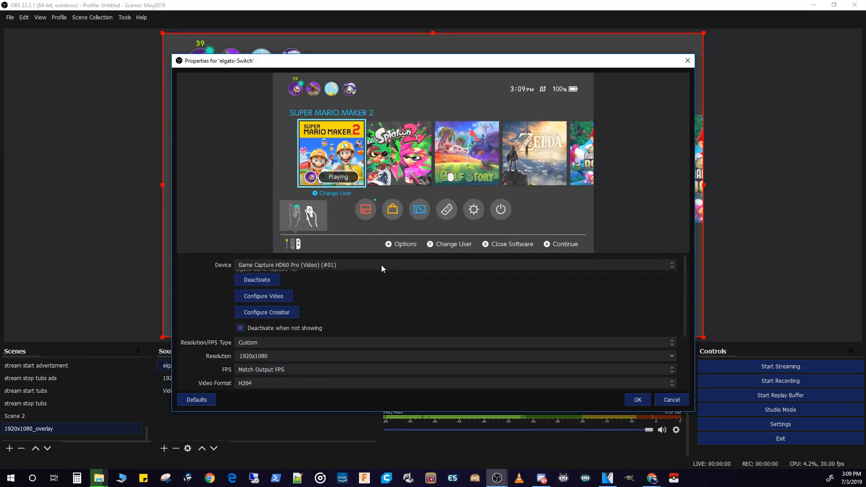
{"action": "left_click", "coordinate": [381, 264]}
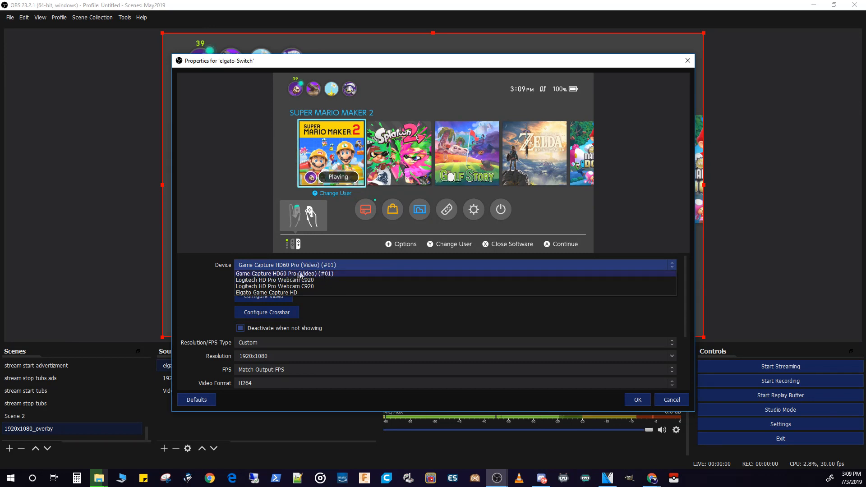
{"action": "left_click", "coordinate": [642, 400]}
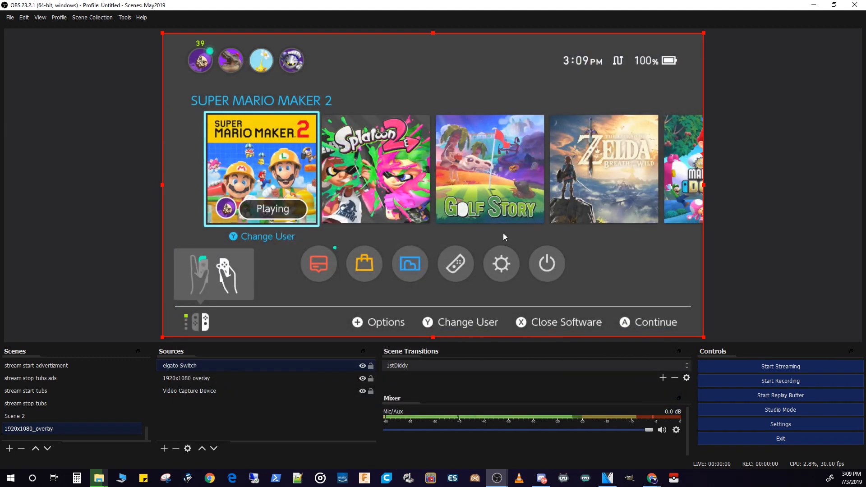
- Place the "elgato-Switch" source beneath the overlay and webcam in the source order
{"action": "left_click_drag", "start_coordinate": [215, 367], "coordinate": [221, 398]}
{"action": "left_click", "coordinate": [221, 398]}
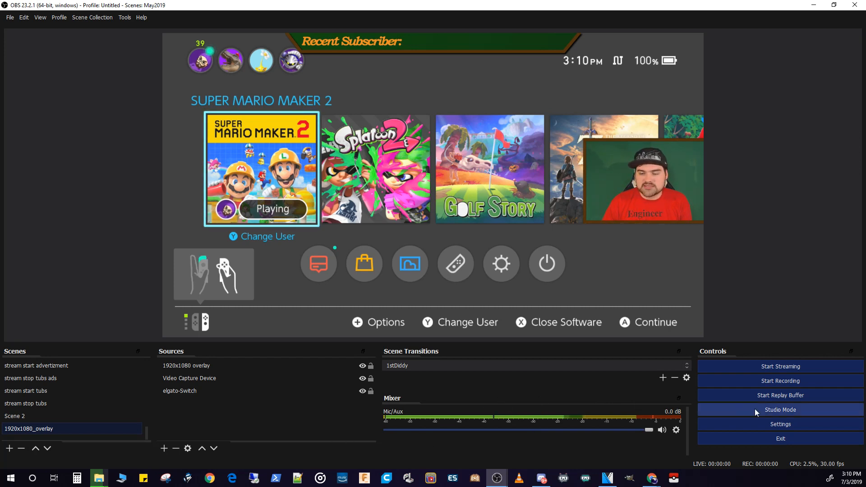
- Set Mic/Auxiliary Audio 2 to Line (Elgato Sound Capture) in the audio settings and apply the change
{"action": "left_click", "coordinate": [775, 425]}
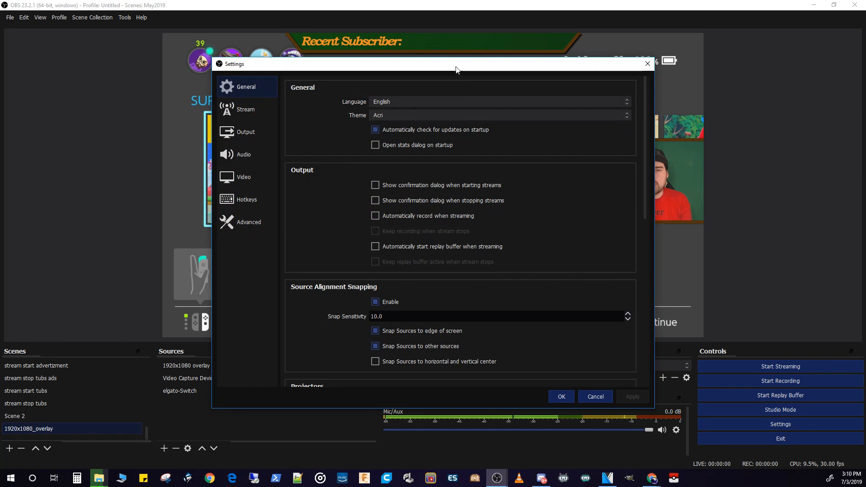
{"action": "left_click_drag", "start_coordinate": [361, 64], "coordinate": [428, 54]}
{"action": "left_click", "coordinate": [304, 143]}
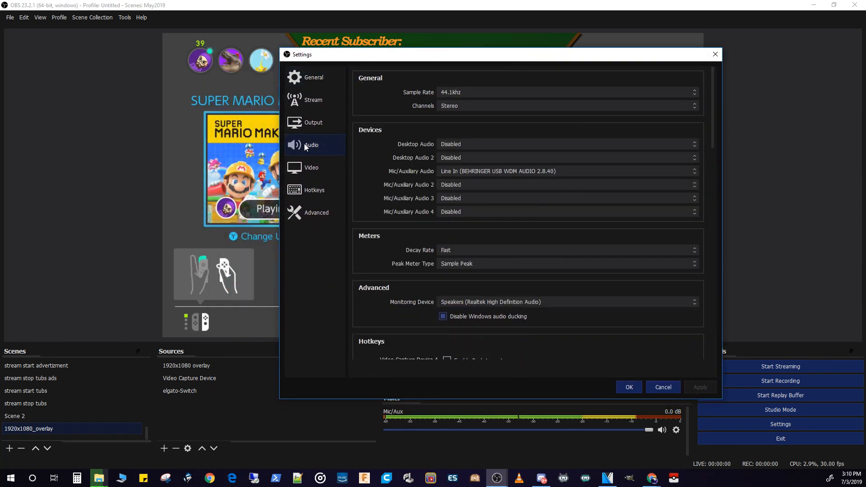
{"action": "left_click", "coordinate": [491, 185]}
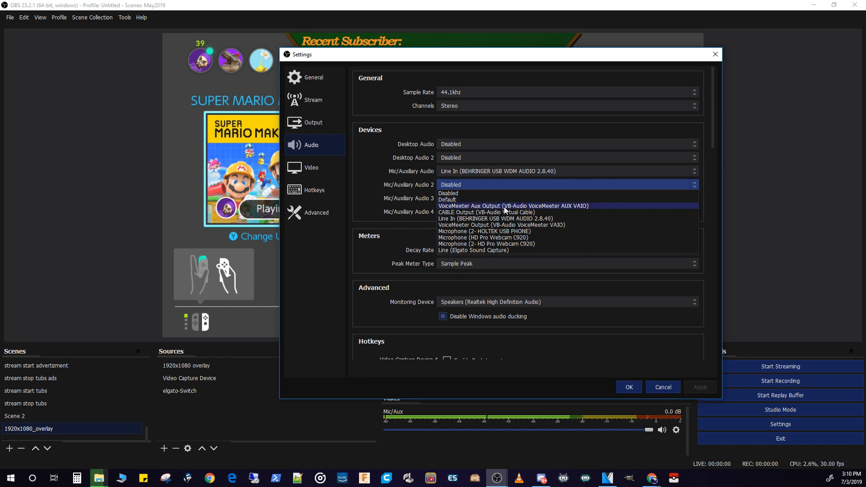
{"action": "left_click", "coordinate": [489, 250]}
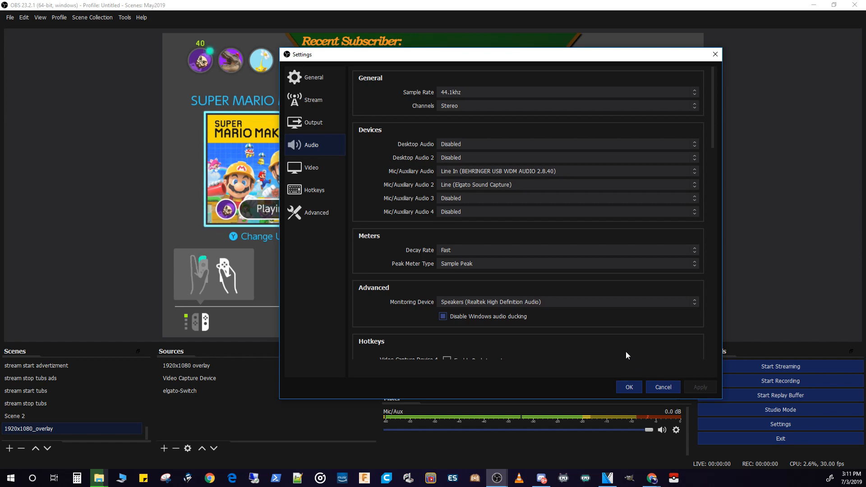
{"action": "key", "text": "Return"}
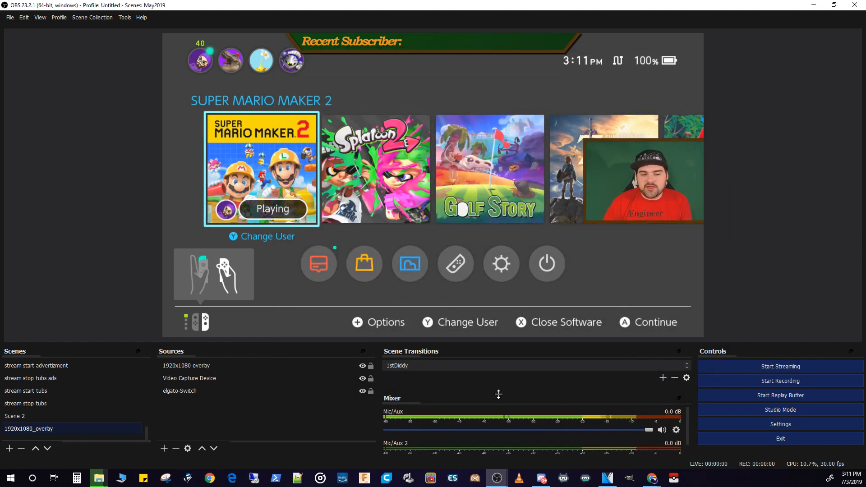
- Look at the Mic/Aux 2 channel in the audio mixer and its available options
{"action": "left_click_drag", "start_coordinate": [688, 418], "coordinate": [690, 439]}
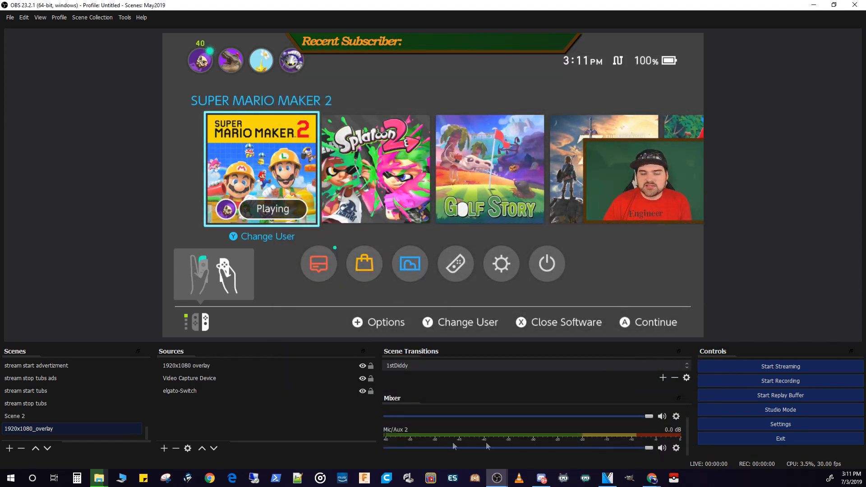
{"action": "left_click", "coordinate": [677, 448]}
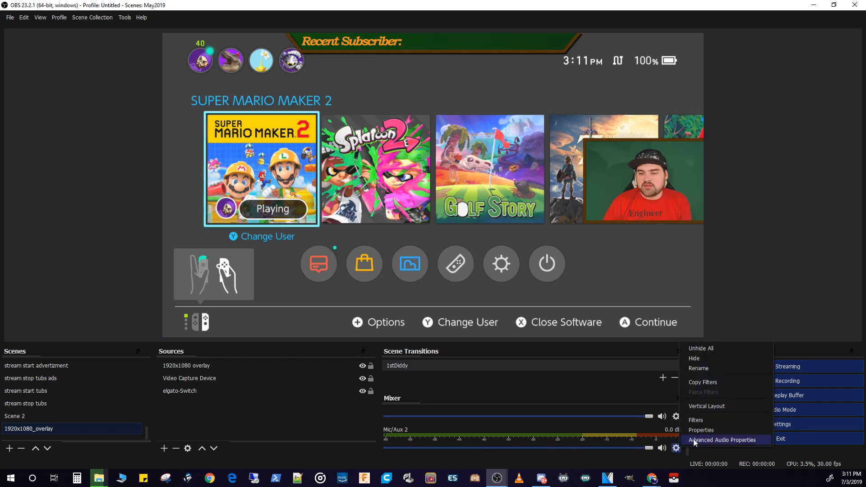
{"action": "left_click", "coordinate": [641, 391]}
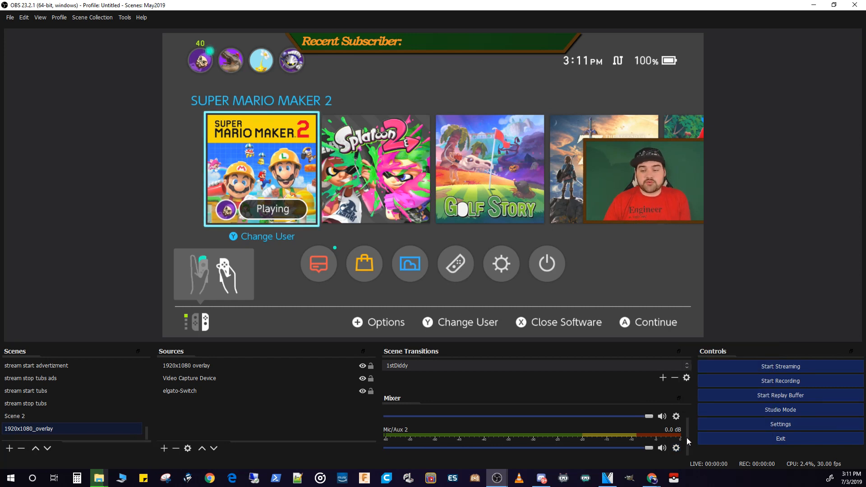
{"action": "left_click_drag", "start_coordinate": [687, 437], "coordinate": [688, 425]}
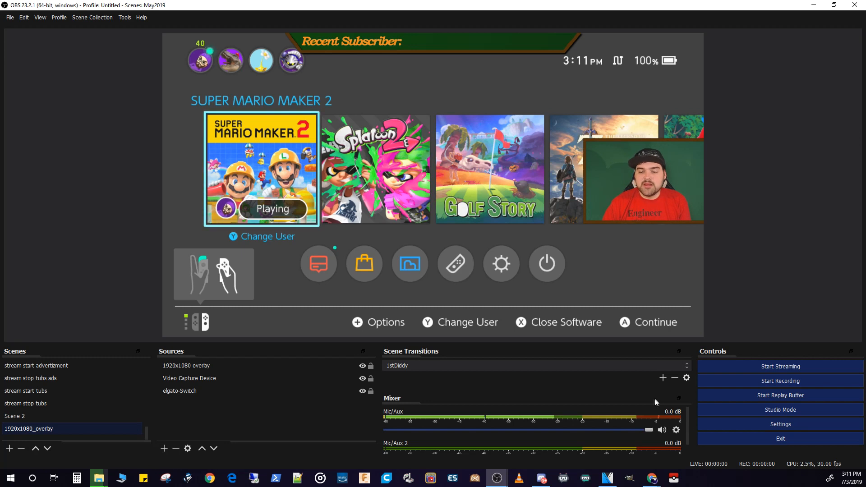
- Check the volume and mute controls of the Mic/Aux 2 channel in the audio mixer
{"action": "left_click_drag", "start_coordinate": [687, 422], "coordinate": [689, 447]}
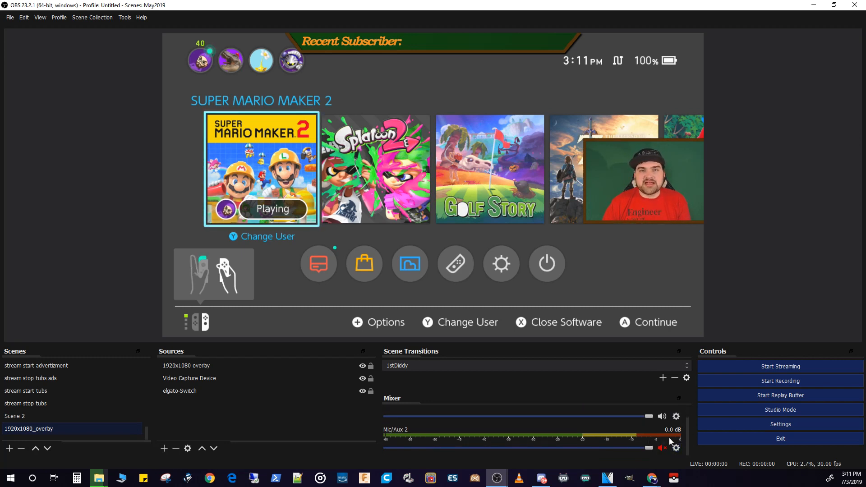
{"action": "left_click_drag", "start_coordinate": [689, 432], "coordinate": [687, 419]}
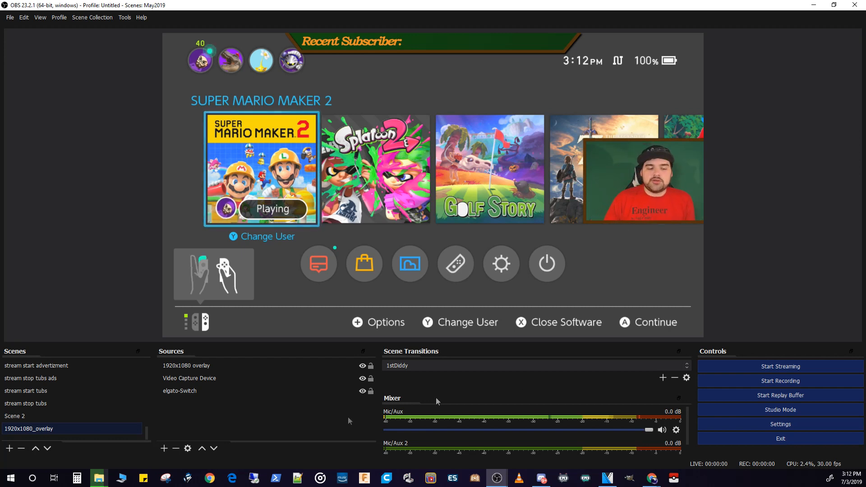
- Search the stream_labels folder in File Explorer for "recen" and preview most_recent_resubscriber.txt, leaving the file window closed
{"action": "right_click", "coordinate": [99, 477]}
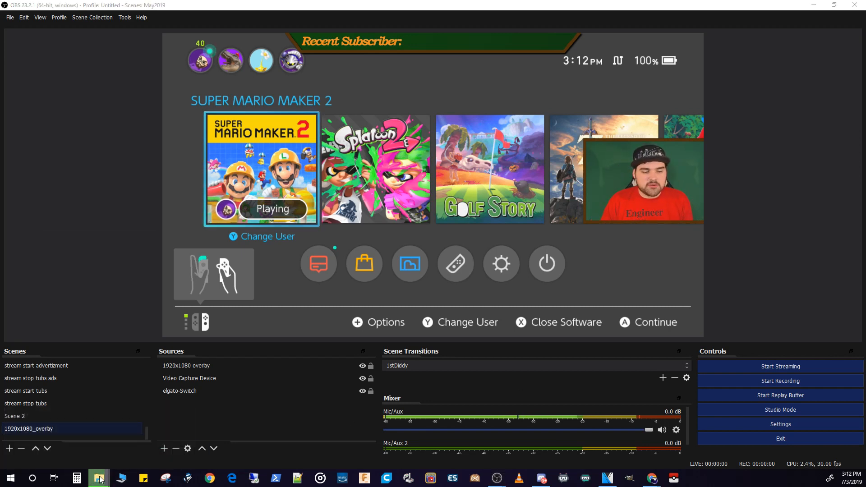
{"action": "left_click", "coordinate": [96, 432]}
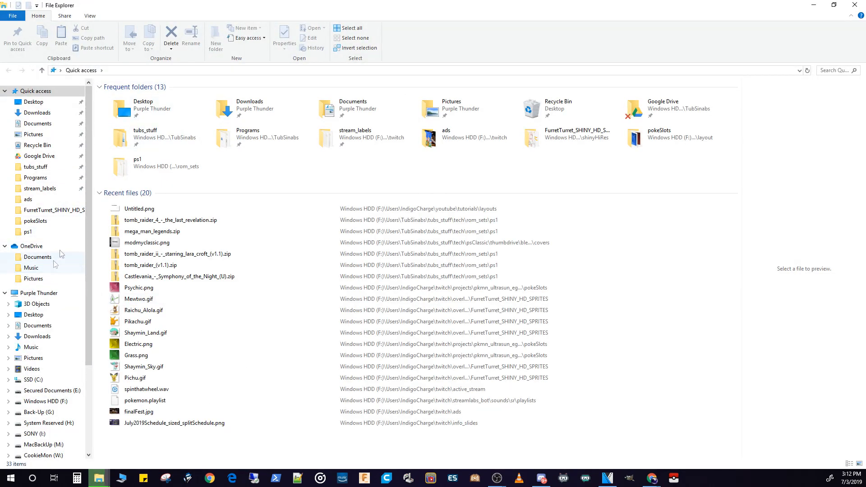
{"action": "double_click", "coordinate": [350, 142]}
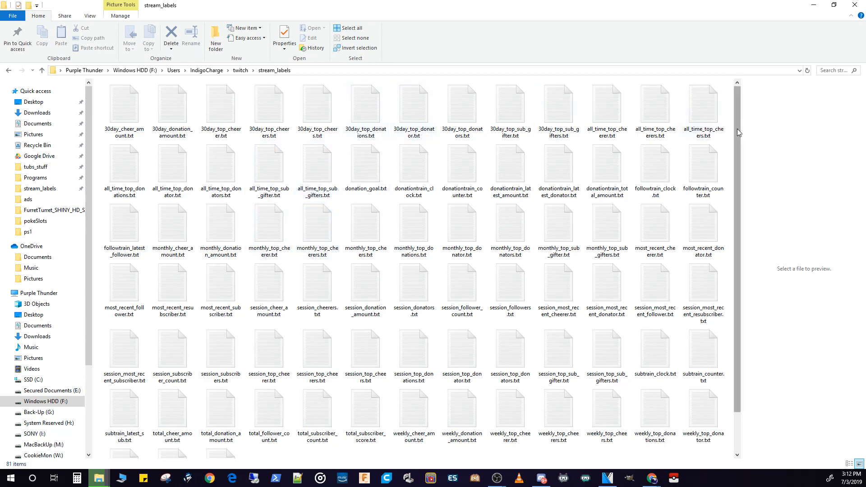
{"action": "left_click", "coordinate": [826, 67]}
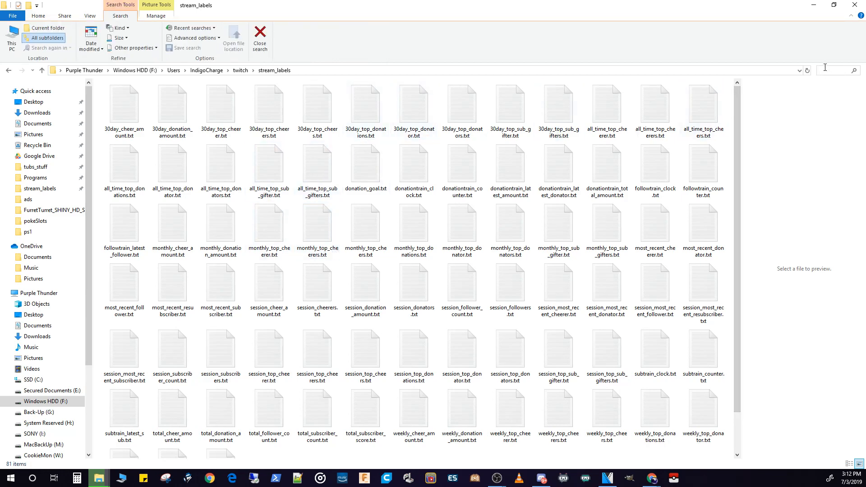
{"action": "type", "text": "recen"}
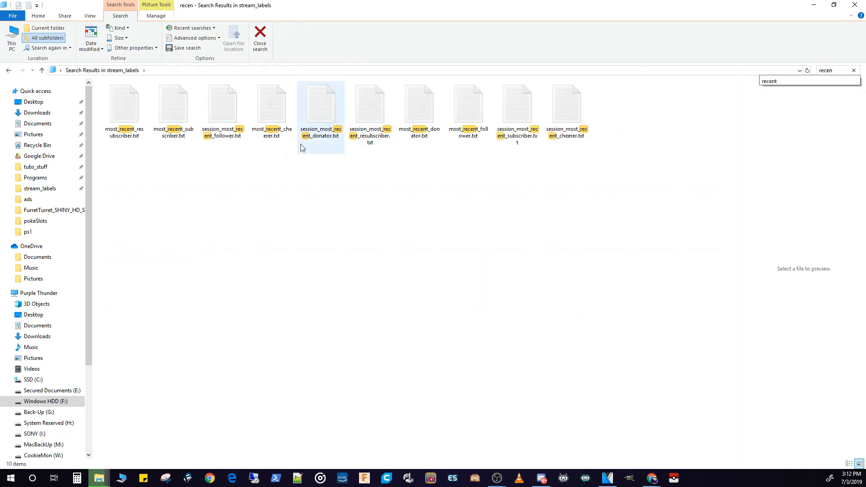
{"action": "left_click", "coordinate": [134, 106]}
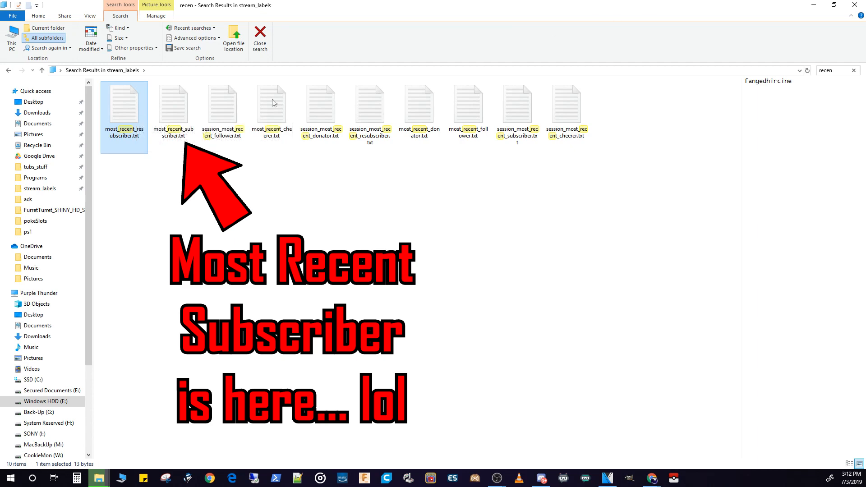
{"action": "left_click", "coordinate": [856, 5]}
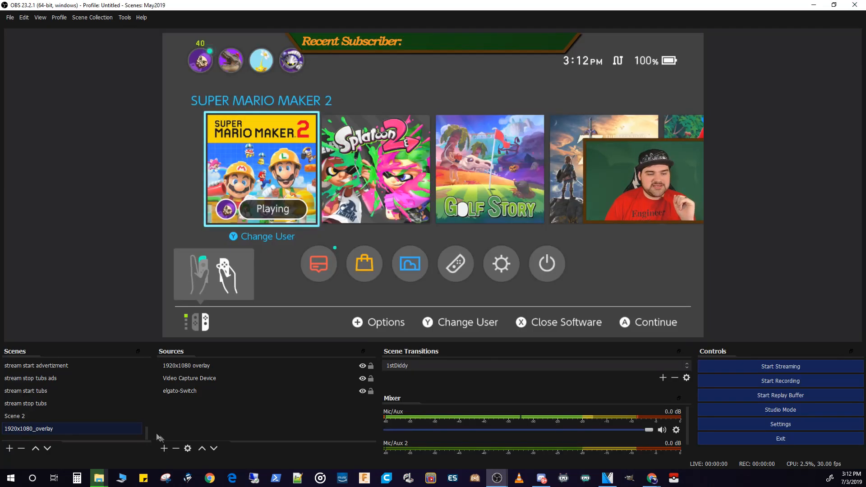
- Add a new Text (GDI+) source named "most recent subscriber" to the 1920x1080_overlay scene
{"action": "left_click", "coordinate": [164, 449]}
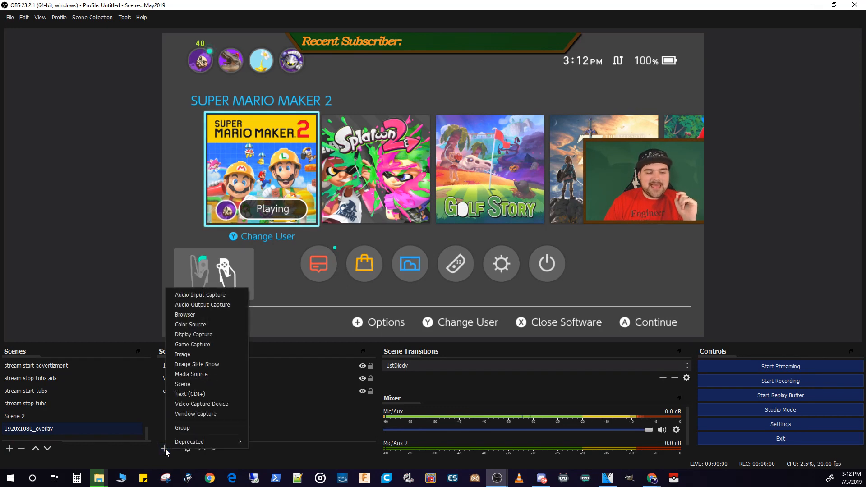
{"action": "left_click", "coordinate": [204, 393]}
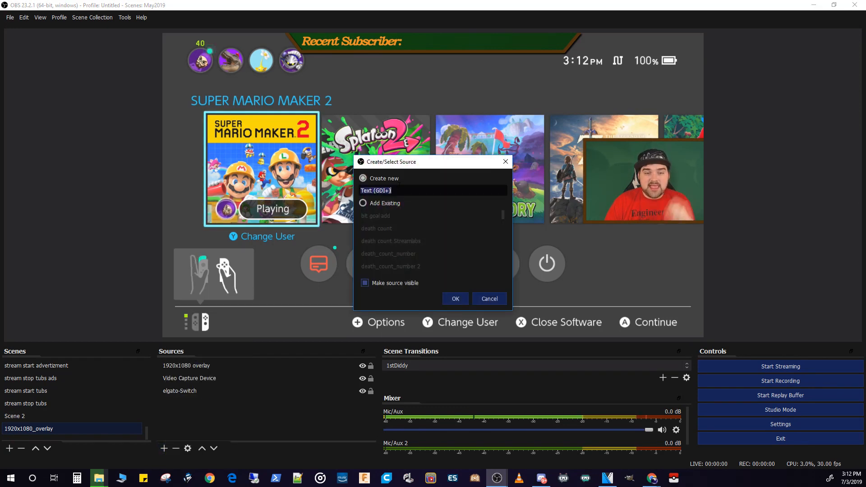
{"action": "type", "text": "most"}
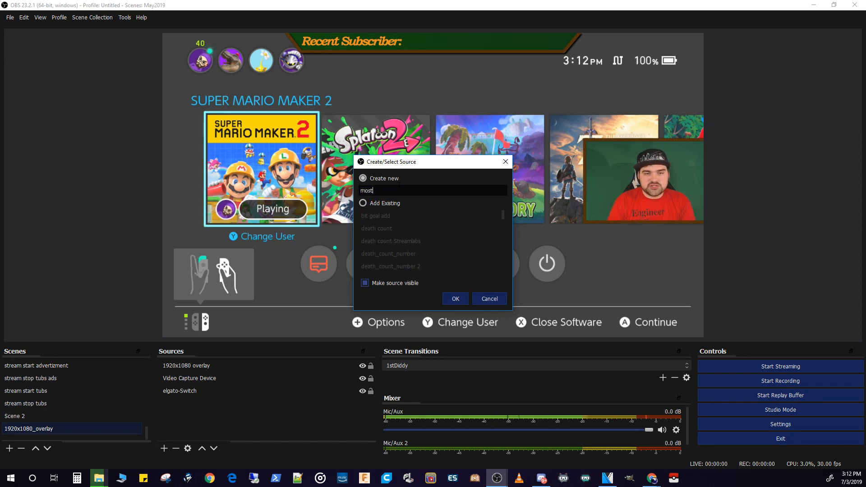
{"action": "type", "text": " recent subscriber"}
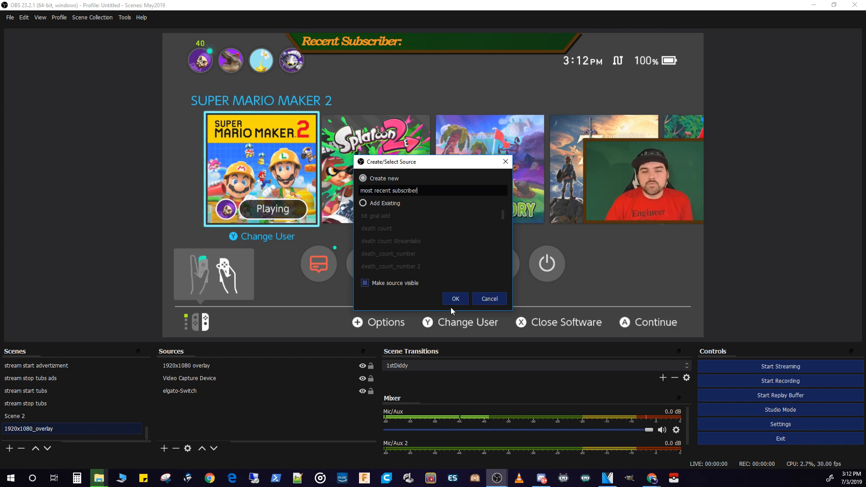
{"action": "left_click", "coordinate": [453, 301]}
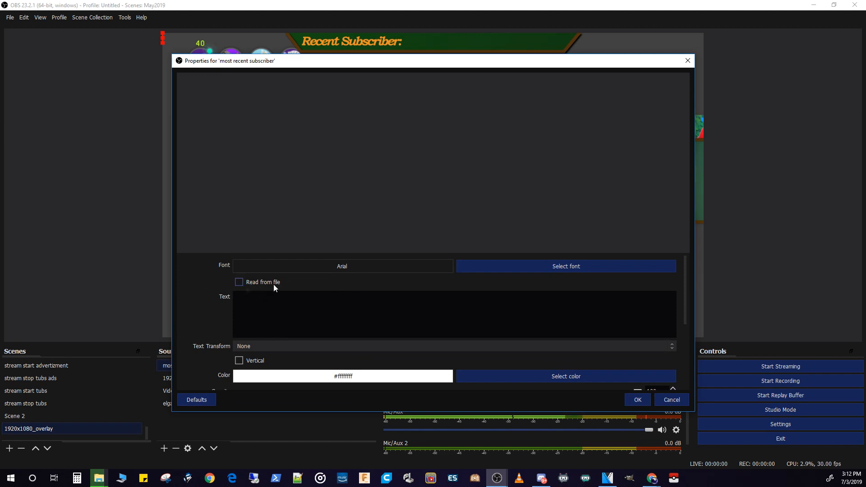
- Make the text source read from most_recent_resubscriber.txt in the twitch/stream_labels folder
{"action": "left_click", "coordinate": [261, 283]}
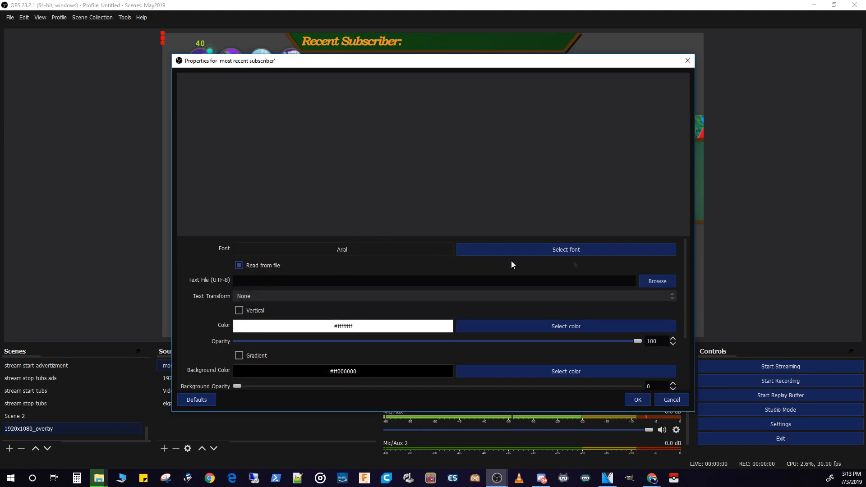
{"action": "left_click", "coordinate": [650, 280]}
{"action": "left_click", "coordinate": [313, 59]}
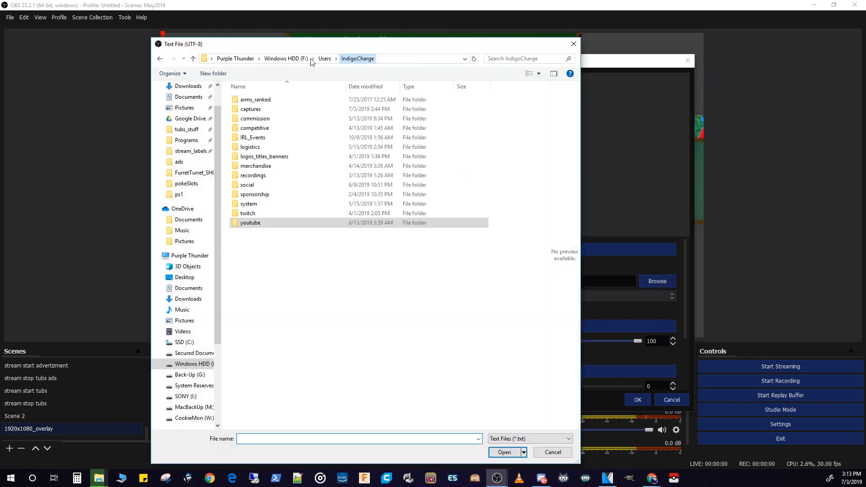
{"action": "double_click", "coordinate": [248, 214]}
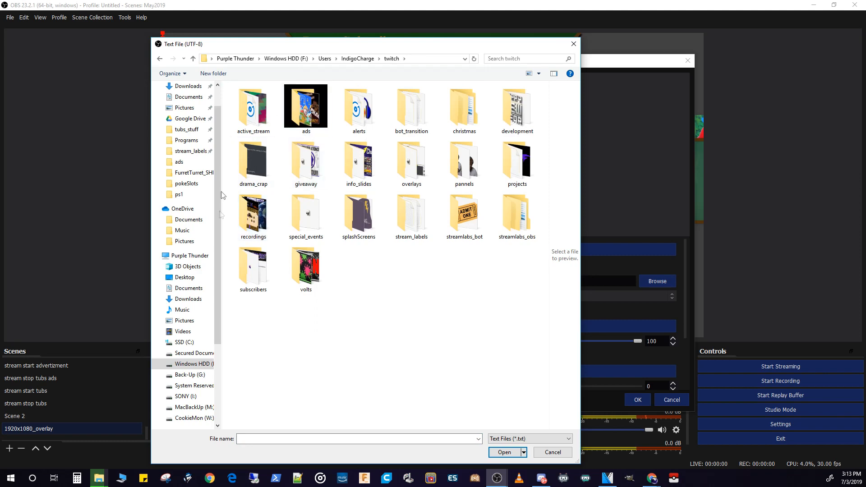
{"action": "left_click", "coordinate": [427, 216]}
{"action": "left_click", "coordinate": [526, 59]}
{"action": "type", "text": "most"}
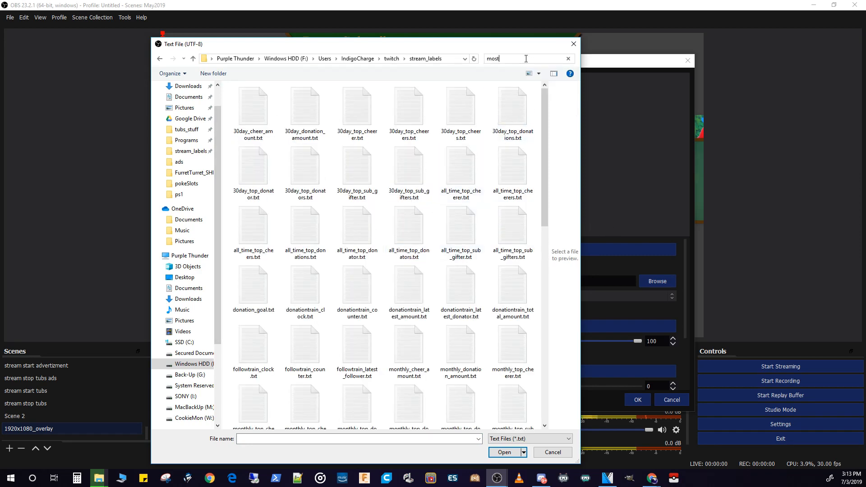
{"action": "type", "text": "_re"}
{"action": "left_click", "coordinate": [253, 104]}
{"action": "left_click", "coordinate": [504, 452]}
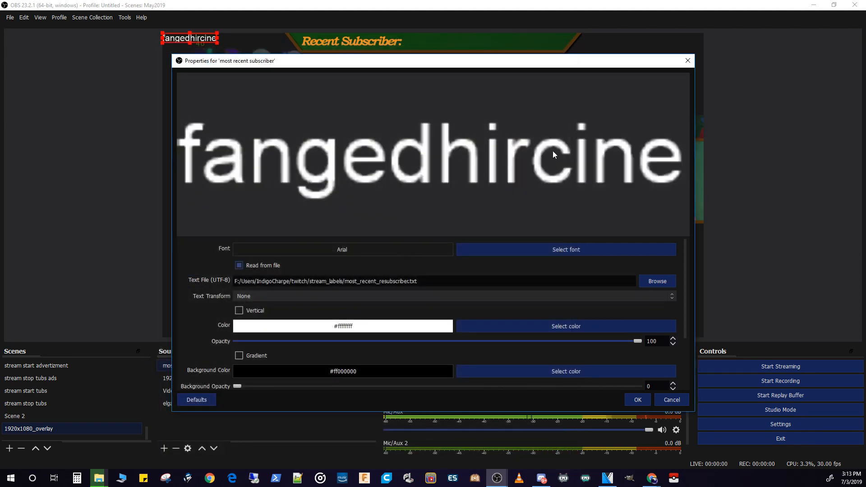
- Try several fonts for the text source and choose Arial Rounded MT Bold
{"action": "left_click", "coordinate": [565, 250]}
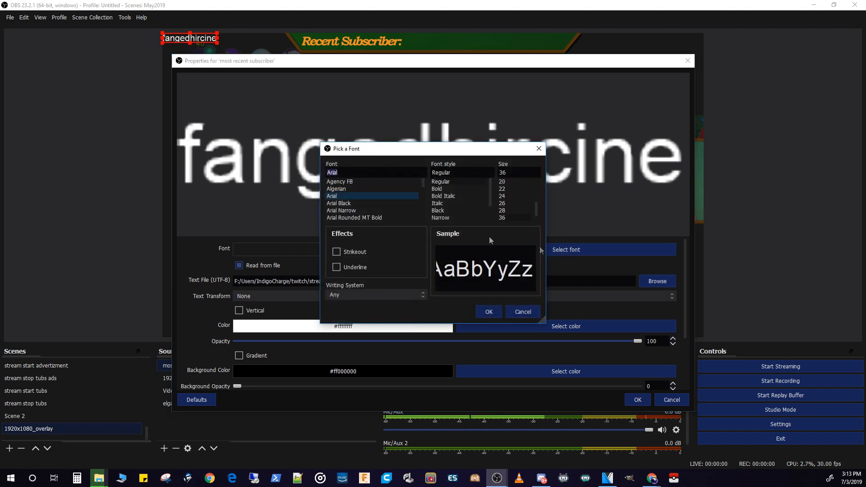
{"action": "left_click", "coordinate": [349, 204]}
{"action": "left_click", "coordinate": [353, 218]}
{"action": "scroll", "coordinate": [355, 198], "scroll_direction": "down", "scroll_amount": 15}
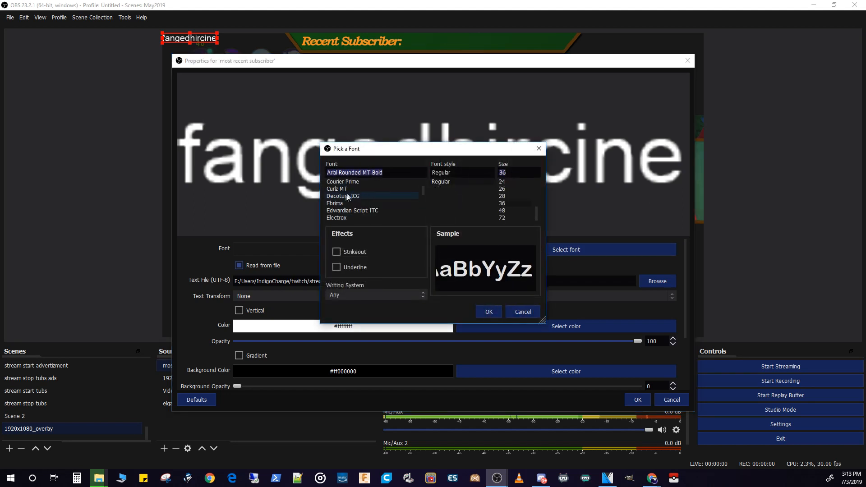
{"action": "left_click", "coordinate": [359, 196]}
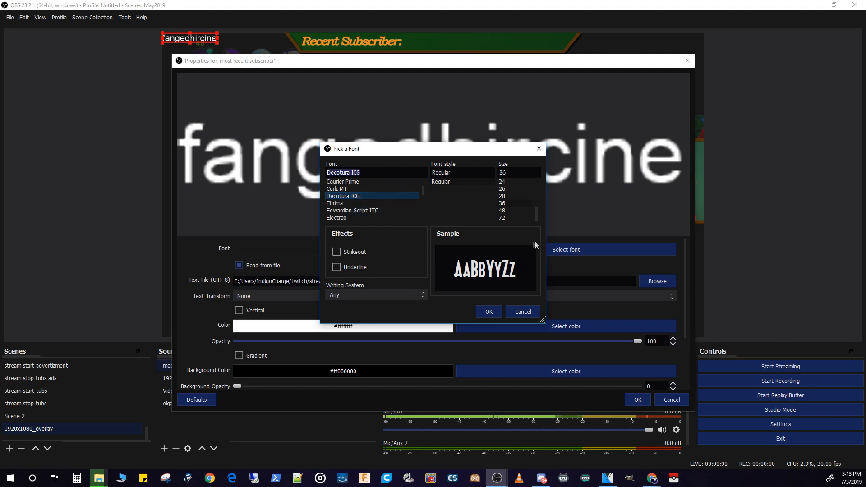
{"action": "scroll", "coordinate": [367, 197], "scroll_direction": "up", "scroll_amount": 15}
{"action": "scroll", "coordinate": [368, 199], "scroll_direction": "up", "scroll_amount": 5}
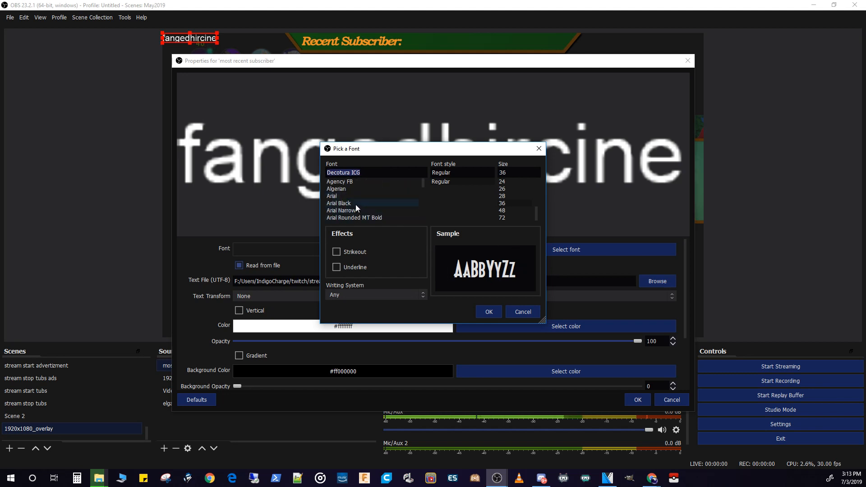
{"action": "left_click", "coordinate": [355, 204]}
{"action": "scroll", "coordinate": [354, 201], "scroll_direction": "down", "scroll_amount": 2}
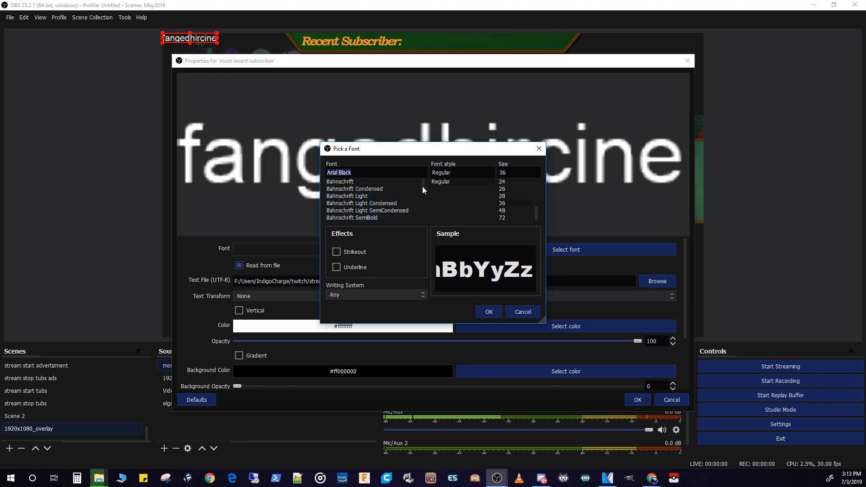
{"action": "left_click_drag", "start_coordinate": [422, 186], "coordinate": [423, 178]}
{"action": "left_click", "coordinate": [367, 218]}
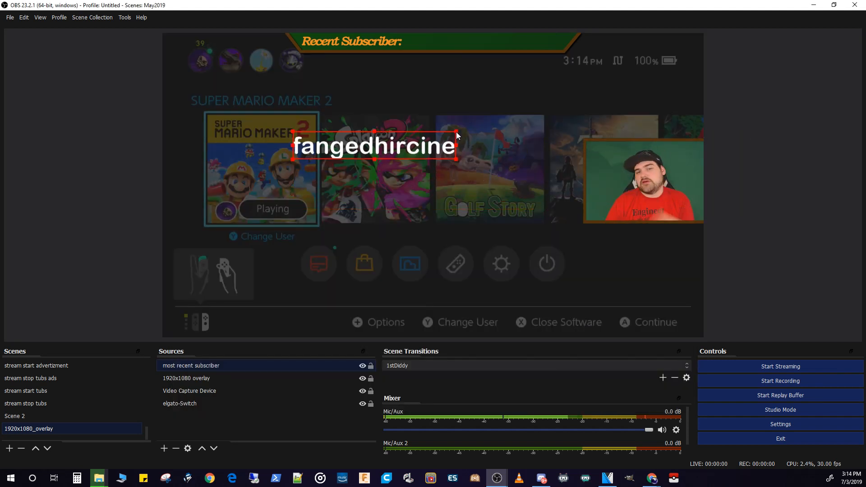
- Scale the subscriber text to about 344 × 59 px and place it directly after "Recent Subscriber:" in the overlay banner
{"action": "left_click_drag", "start_coordinate": [456, 131], "coordinate": [424, 171]}
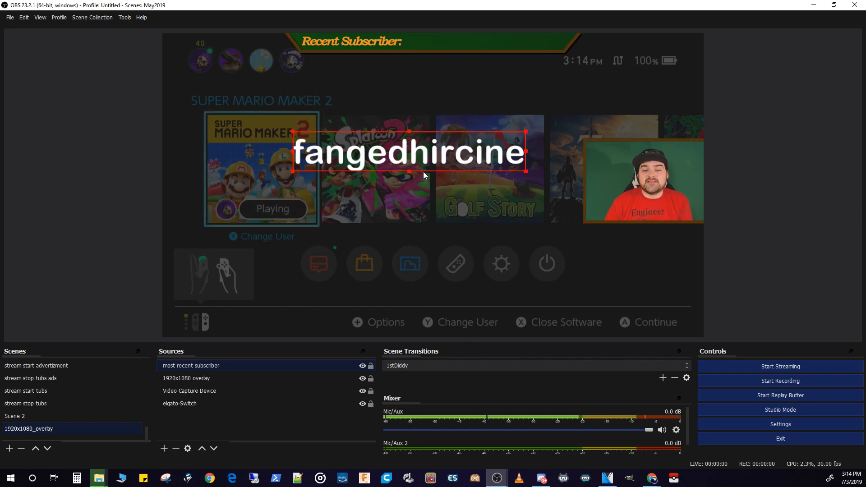
{"action": "left_click_drag", "start_coordinate": [526, 171], "coordinate": [510, 51]}
{"action": "left_click_drag", "start_coordinate": [558, 69], "coordinate": [475, 50]}
{"action": "left_click_drag", "start_coordinate": [400, 52], "coordinate": [421, 50]}
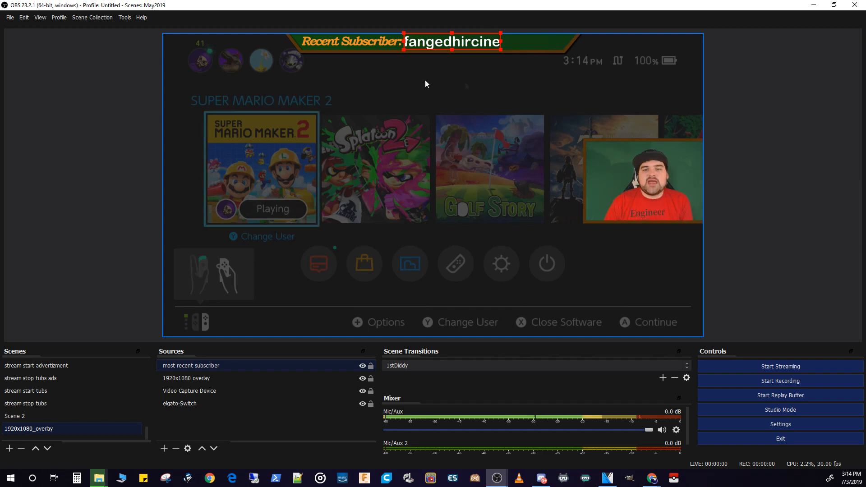
- Edit the subscriber text's transform to use the Maximum size only bounding box type with a 420 × 72 bounding box
{"action": "right_click", "coordinate": [199, 366]}
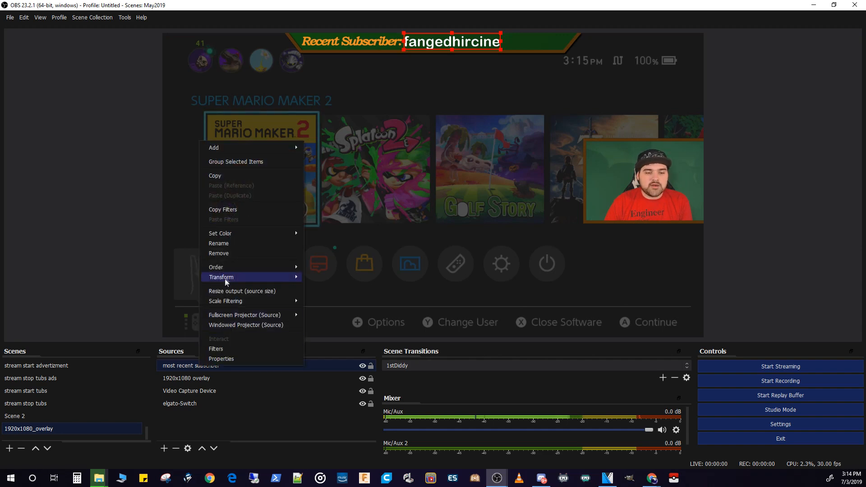
{"action": "mouse_move", "coordinate": [226, 278]}
{"action": "left_click", "coordinate": [335, 278]}
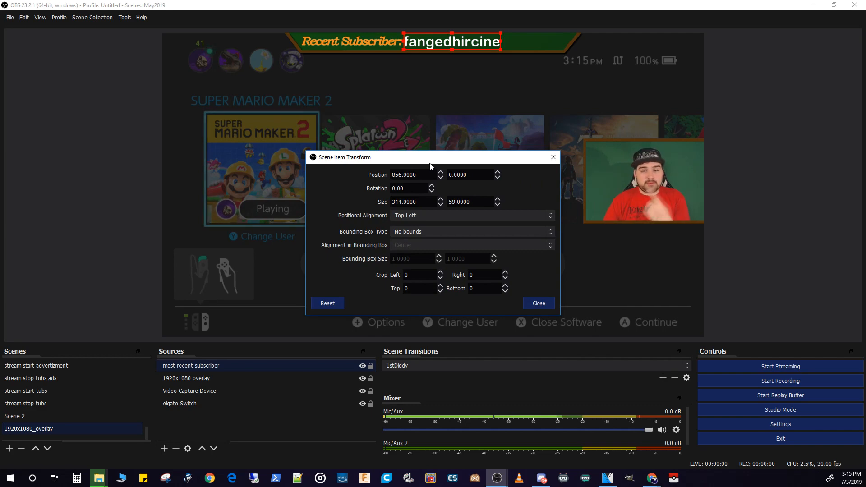
{"action": "left_click_drag", "start_coordinate": [430, 163], "coordinate": [297, 142]}
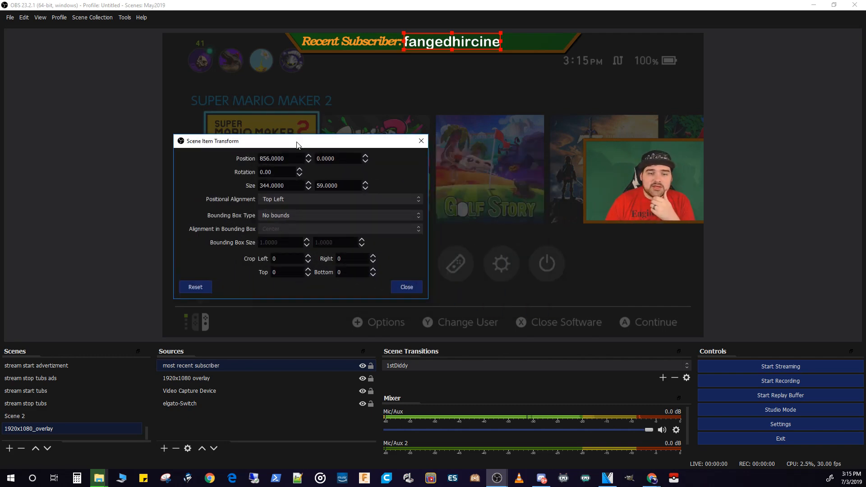
{"action": "left_click", "coordinate": [293, 215]}
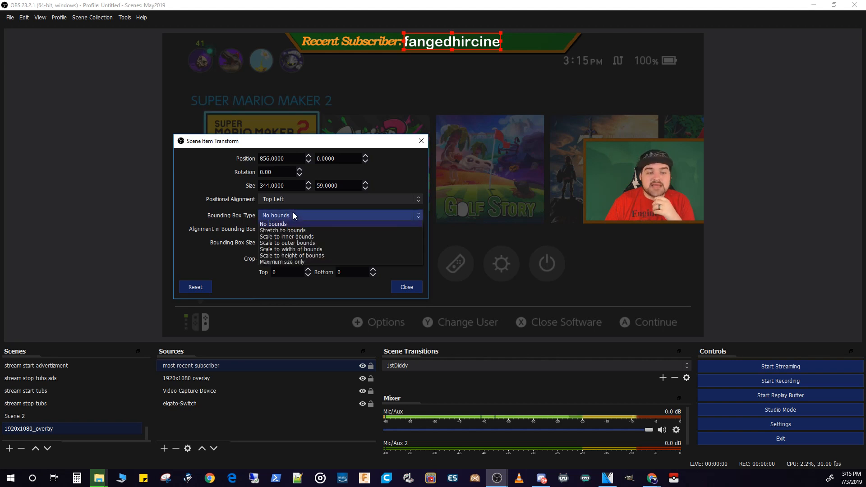
{"action": "left_click", "coordinate": [301, 262]}
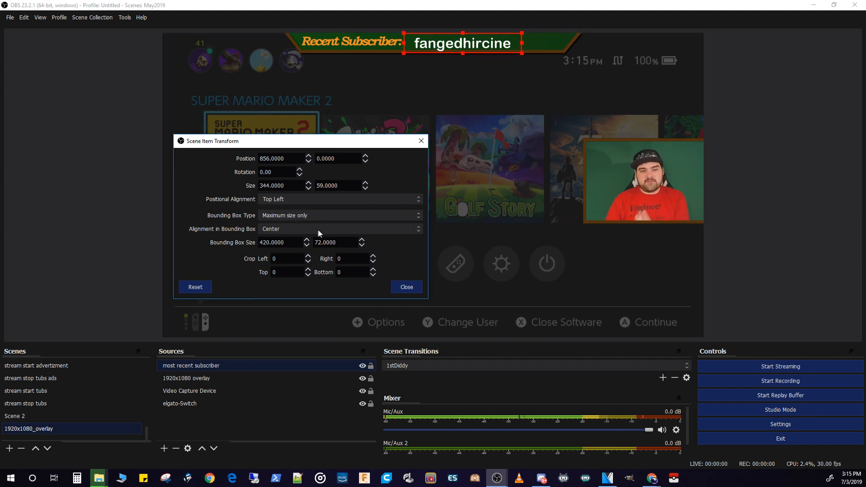
- Align the subscriber text to Bottom Left in its bounding box and reposition it in the banner at about 854, -14
{"action": "left_click", "coordinate": [306, 232]}
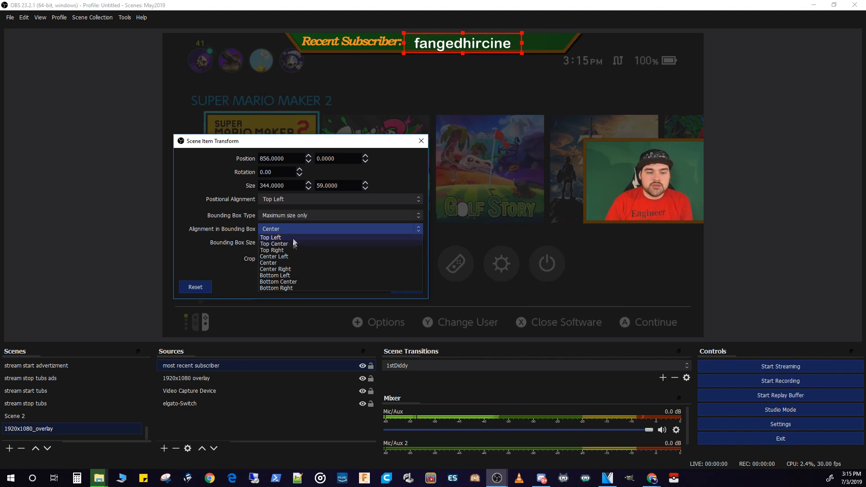
{"action": "left_click", "coordinate": [291, 275]}
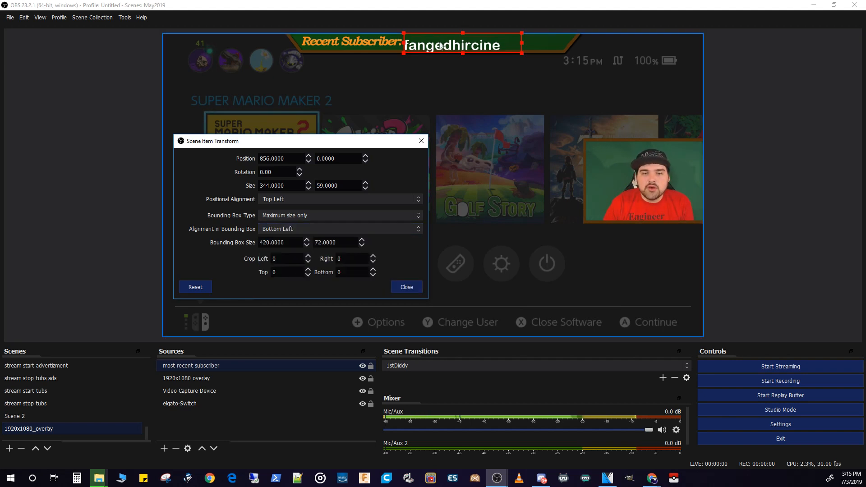
{"action": "left_click_drag", "start_coordinate": [434, 47], "coordinate": [433, 43]}
{"action": "key", "text": "Right"}
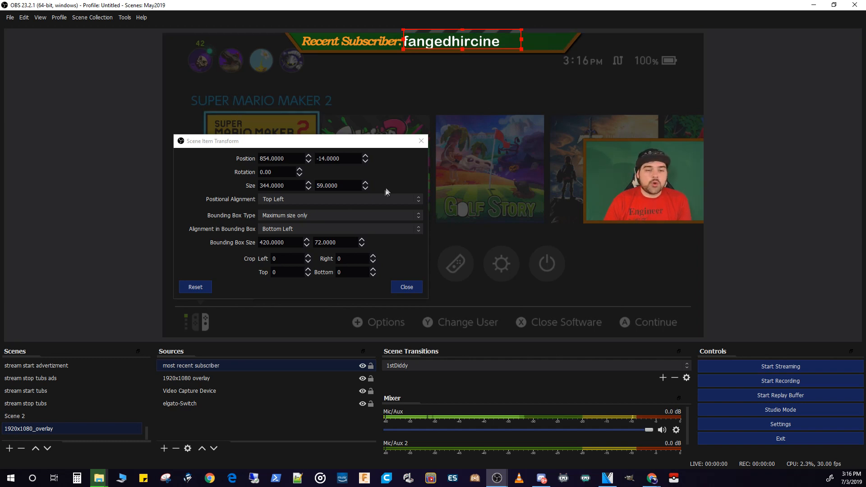
- Set the subscriber text's bounding box width to 570 and close its transform settings
{"action": "left_click", "coordinate": [261, 243]}
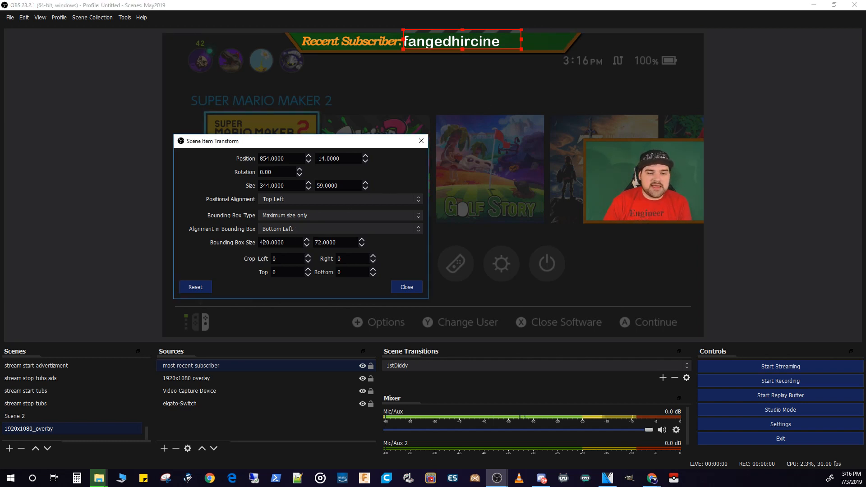
{"action": "key", "text": "BackSpace"}
{"action": "type", "text": "5"}
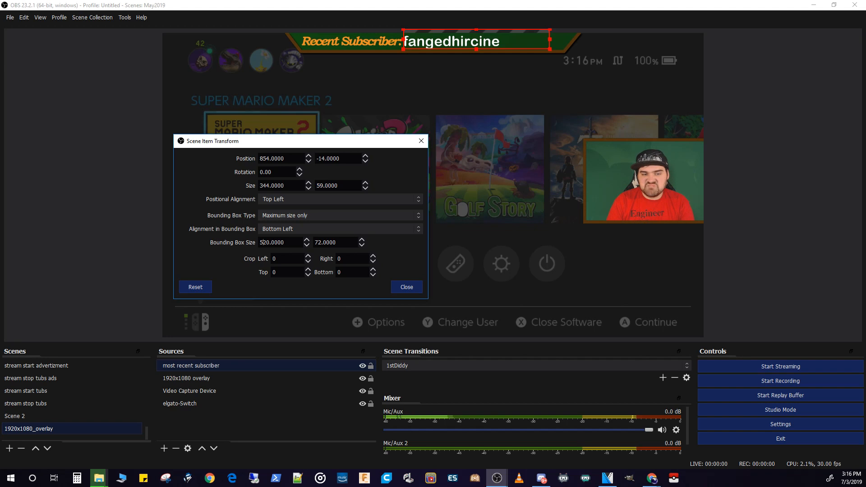
{"action": "key", "text": "Delete"}
{"action": "type", "text": "7"}
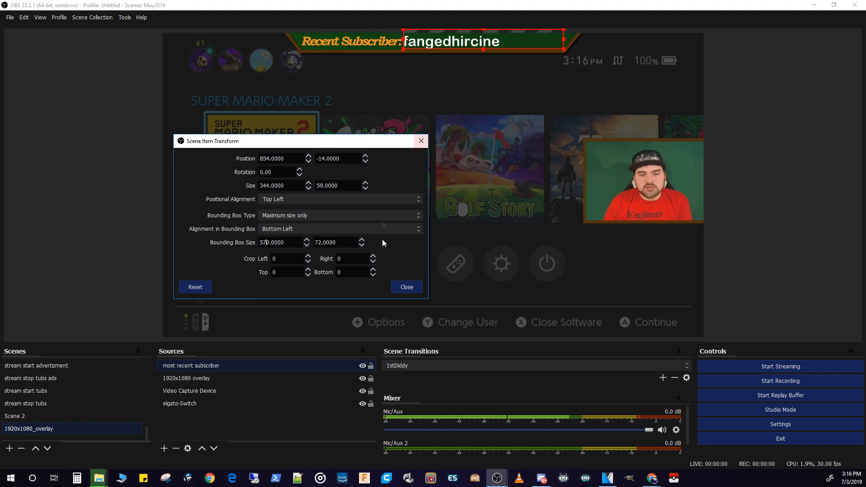
{"action": "left_click", "coordinate": [414, 288]}
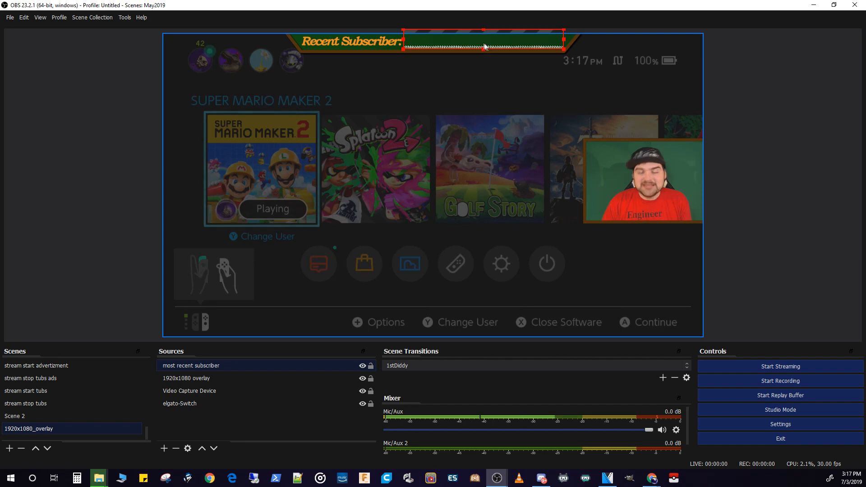
- Edit the subscriber text's transform to align it Center Left in its bounding box
{"action": "right_click", "coordinate": [221, 366]}
{"action": "mouse_move", "coordinate": [253, 274]}
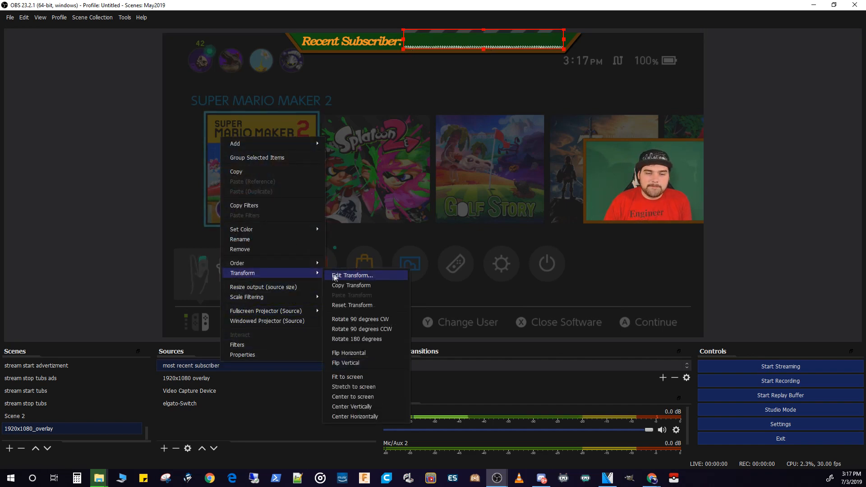
{"action": "left_click", "coordinate": [343, 274]}
{"action": "left_click", "coordinate": [422, 245]}
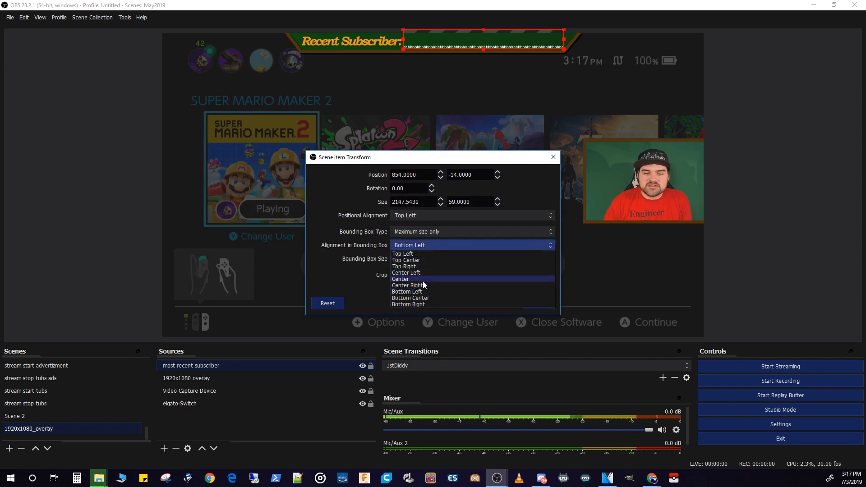
{"action": "left_click", "coordinate": [421, 273]}
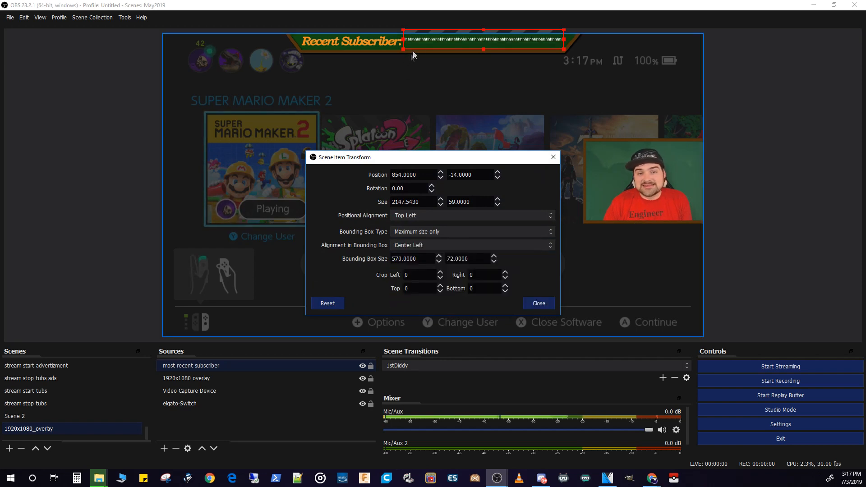
- Reposition the subscriber text in the banner at 854, -6, close its transform settings and deselect it
{"action": "left_click_drag", "start_coordinate": [418, 40], "coordinate": [418, 41]}
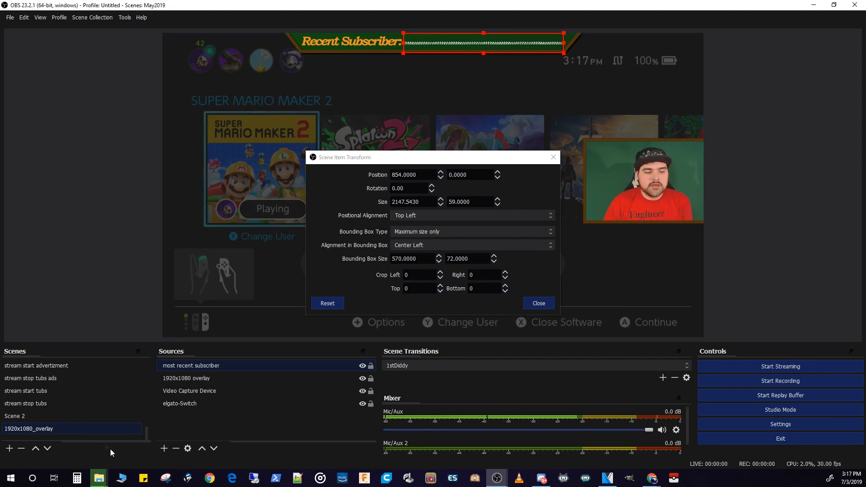
{"action": "left_click_drag", "start_coordinate": [431, 43], "coordinate": [431, 42]}
{"action": "key", "text": "Up"}
{"action": "key", "text": "Up"}
{"action": "key", "text": "Up"}
{"action": "key", "text": "Up"}
{"action": "key", "text": "Up"}
{"action": "key", "text": "Up"}
{"action": "key", "text": "Right"}
{"action": "key", "text": "Right"}
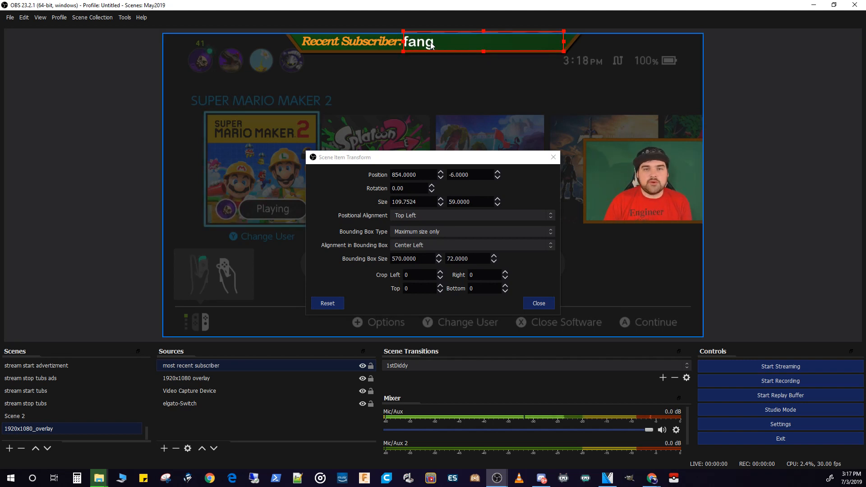
{"action": "left_click", "coordinate": [532, 264]}
{"action": "left_click", "coordinate": [423, 110]}
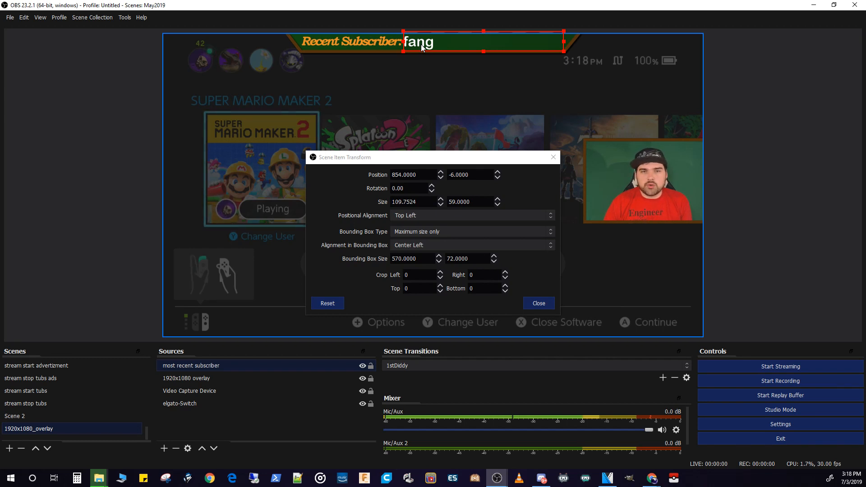
{"action": "left_click", "coordinate": [550, 304]}
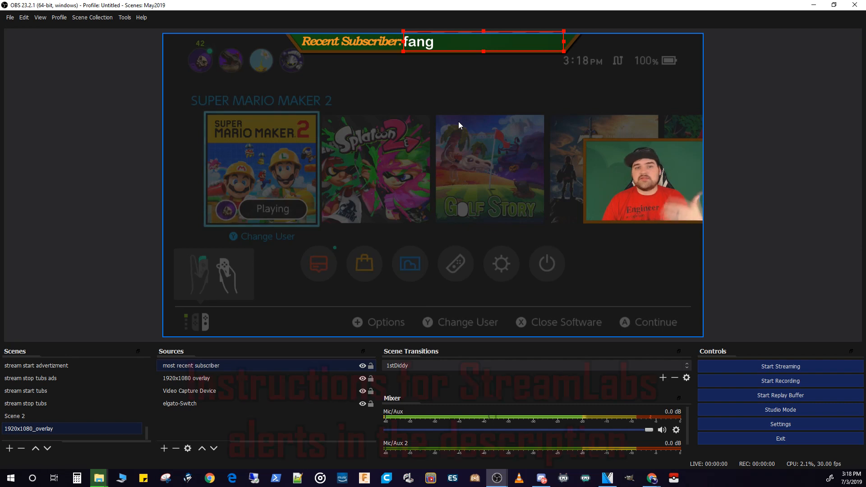
{"action": "left_click", "coordinate": [755, 75]}
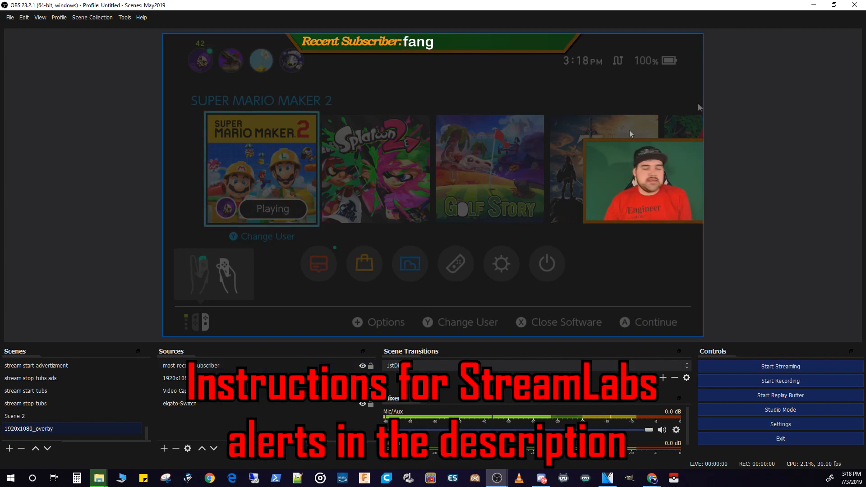
- Add the existing browser source All-Host-Redemtions to the scene and place it in the lower-left area of the canvas
{"action": "left_click", "coordinate": [164, 448]}
{"action": "left_click", "coordinate": [204, 318]}
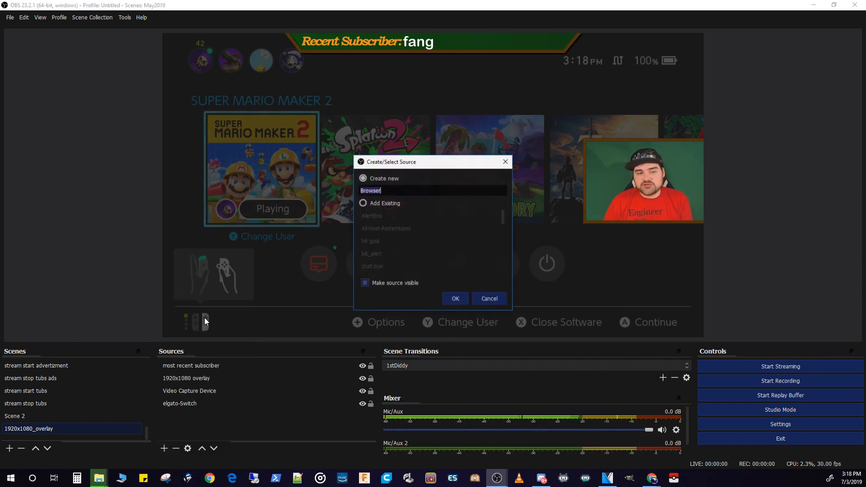
{"action": "left_click", "coordinate": [387, 206]}
{"action": "left_click", "coordinate": [392, 228]}
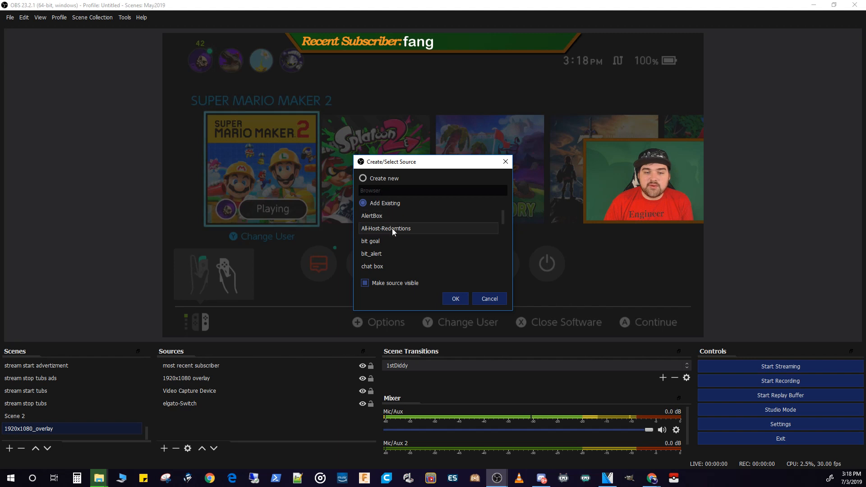
{"action": "left_click", "coordinate": [456, 299]}
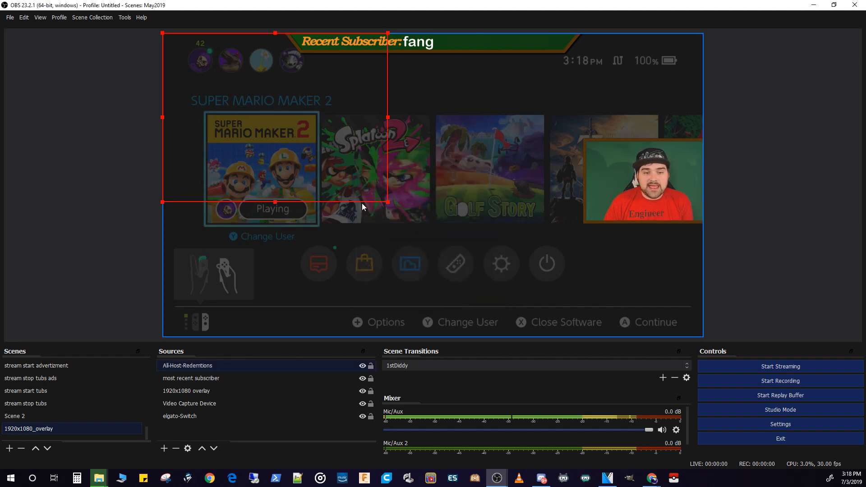
{"action": "left_click_drag", "start_coordinate": [353, 188], "coordinate": [359, 316]}
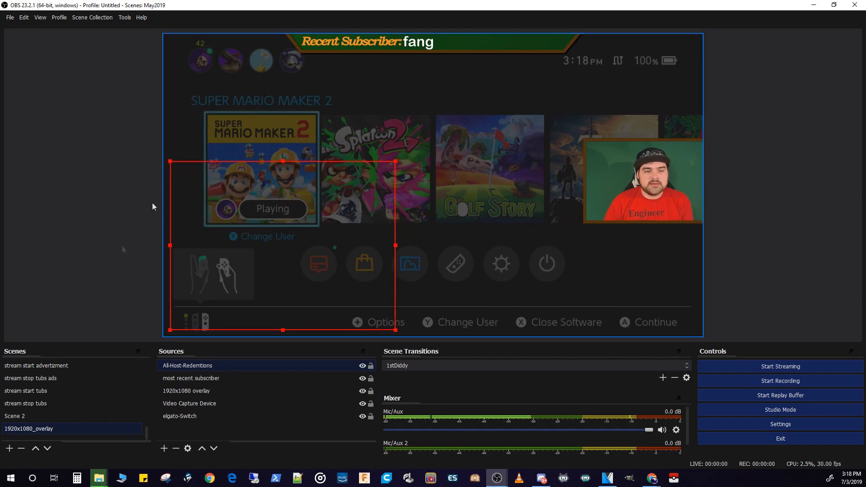
- Review the URL, width and height in the All-Host-Redemtions source's properties
{"action": "right_click", "coordinate": [218, 371]}
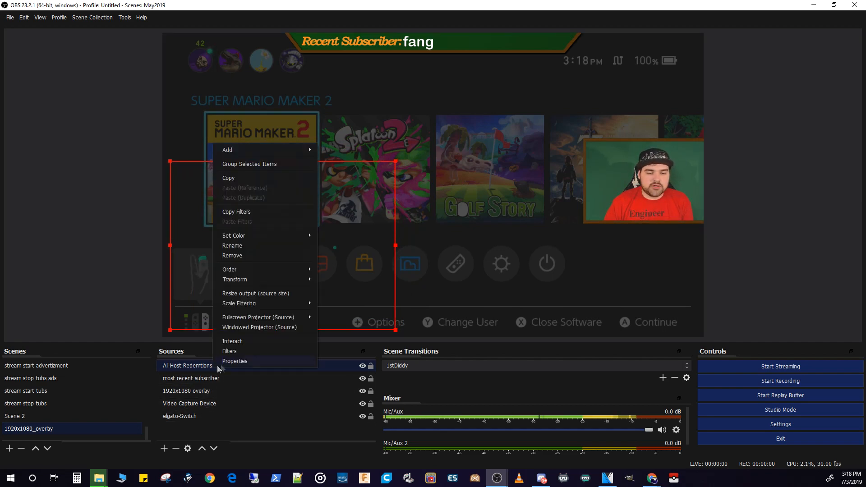
{"action": "left_click", "coordinate": [220, 361]}
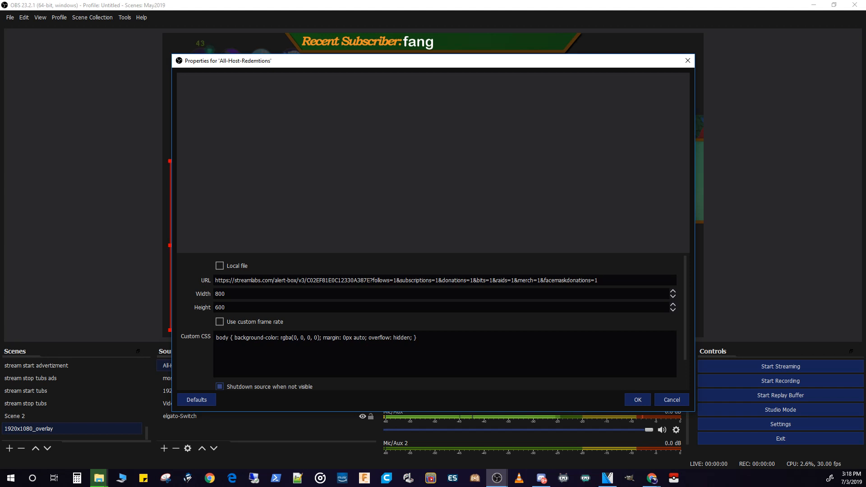
{"action": "left_click", "coordinate": [638, 400]}
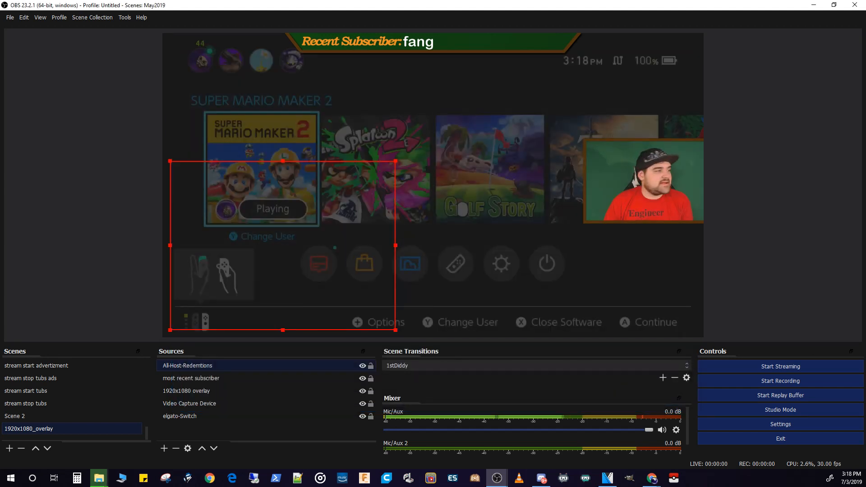
- Try the alert source at a larger size on the canvas and scale it back down
{"action": "key", "text": "alt+Tab"}
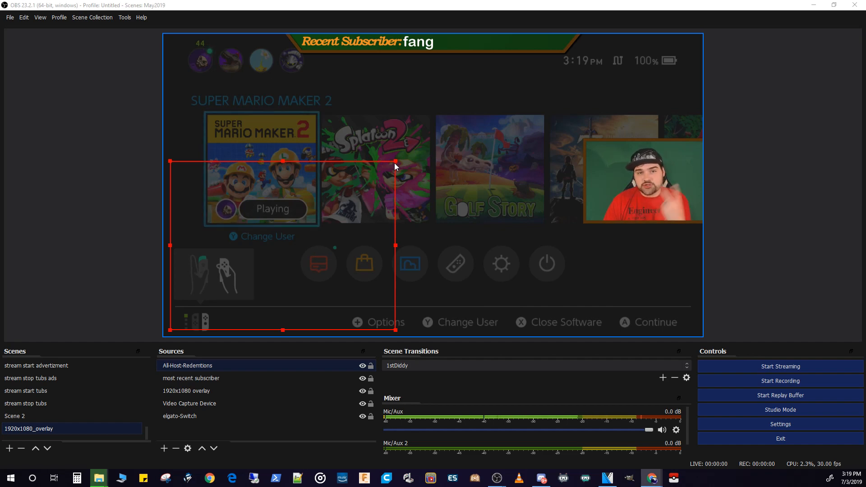
{"action": "left_click_drag", "start_coordinate": [396, 163], "coordinate": [465, 109]}
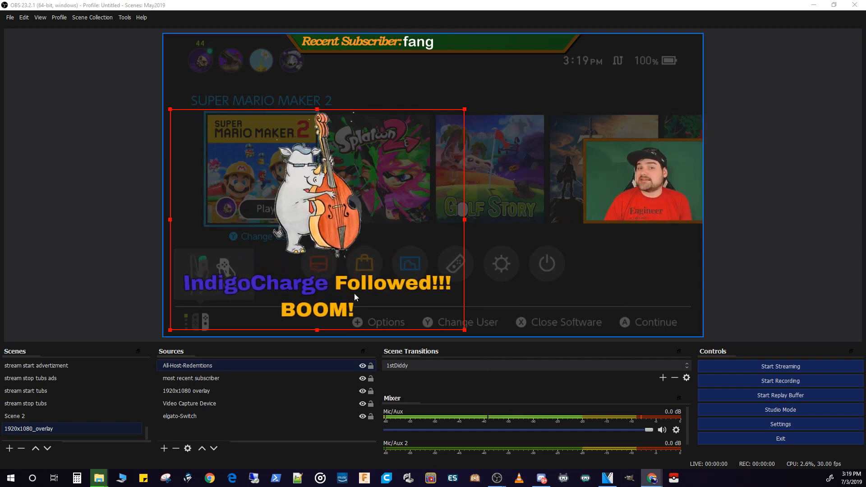
{"action": "left_click_drag", "start_coordinate": [465, 110], "coordinate": [352, 161]}
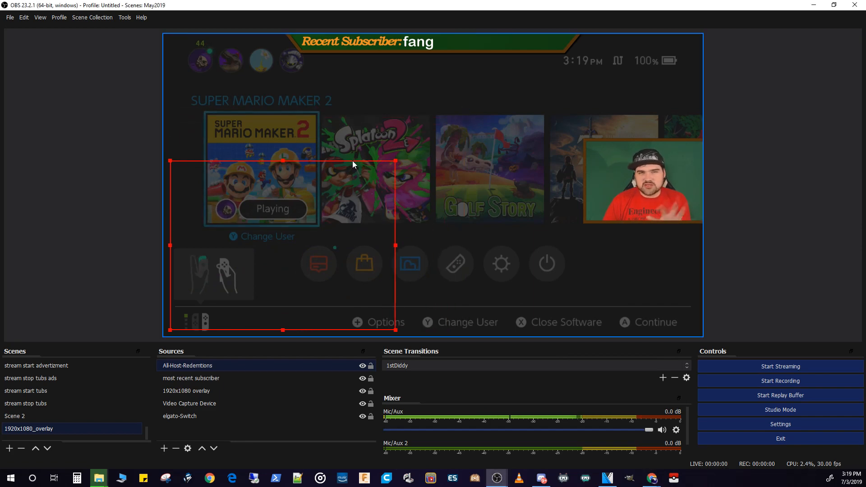
- Set the All-Host-Redemtions source's width to 1200 and height to 800
{"action": "right_click", "coordinate": [213, 365]}
{"action": "left_click", "coordinate": [235, 356]}
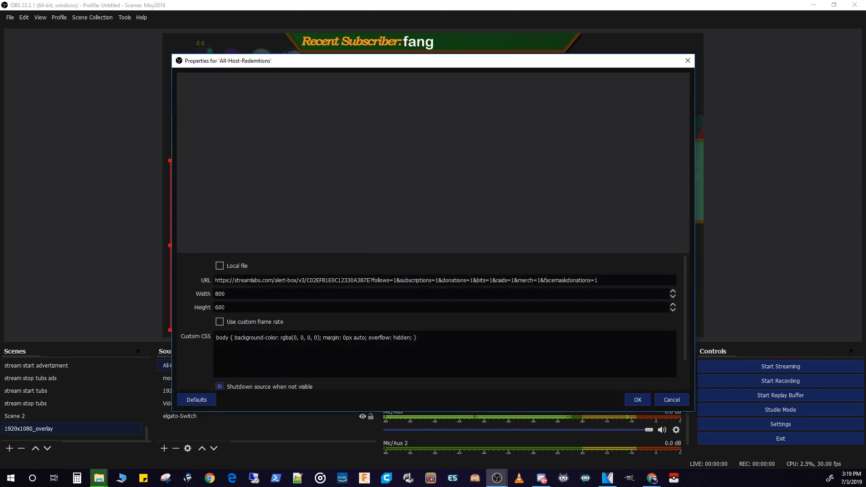
{"action": "left_click_drag", "start_coordinate": [227, 295], "coordinate": [214, 295]}
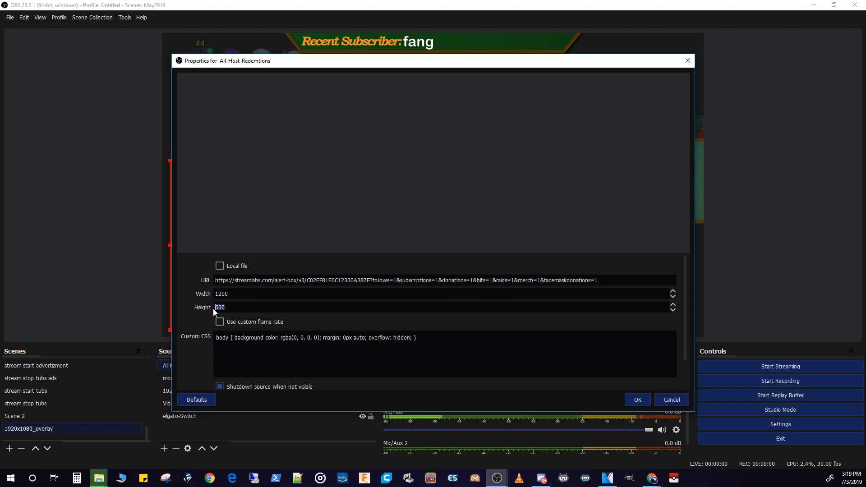
{"action": "type", "text": "800"}
{"action": "left_click", "coordinate": [636, 401]}
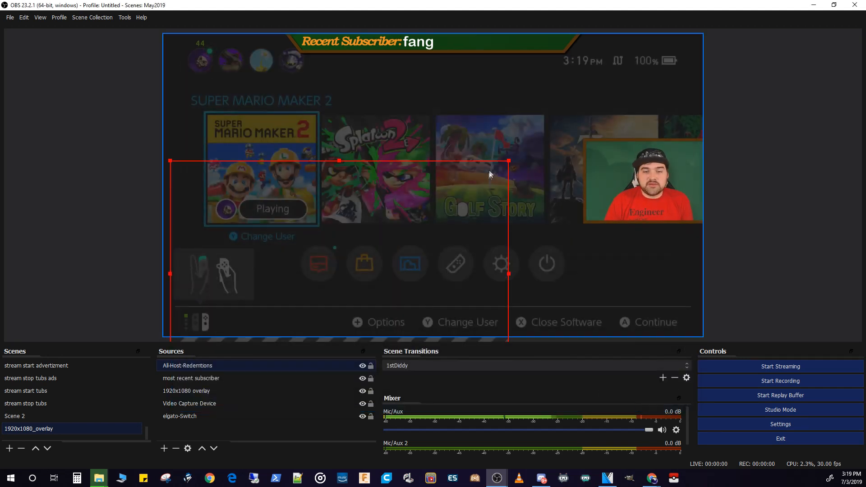
- Scale down the enlarged alert source and fit it into the lower-left area of the canvas
{"action": "left_click_drag", "start_coordinate": [509, 161], "coordinate": [375, 226]}
{"action": "left_click_drag", "start_coordinate": [355, 270], "coordinate": [355, 216]}
{"action": "left_click_drag", "start_coordinate": [416, 168], "coordinate": [422, 163]}
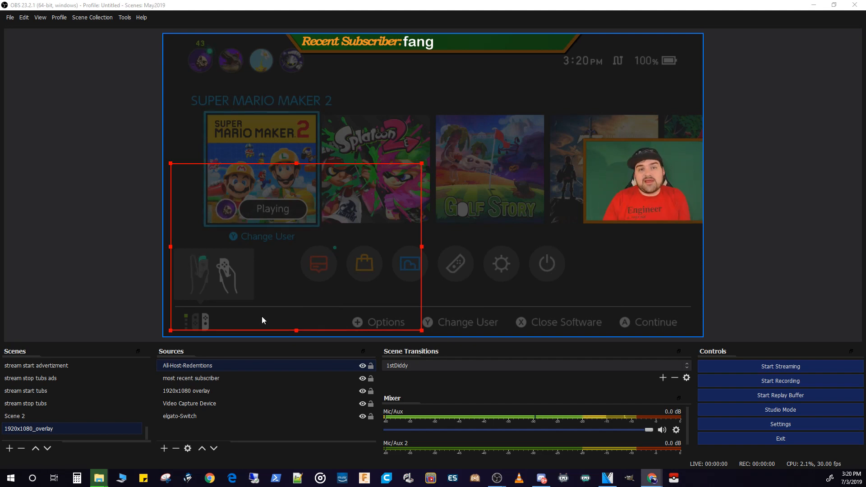
- Set the All-Host-Redemtions source's width to 800 and height to 600, and move it down toward the canvas's lower-left corner
{"action": "right_click", "coordinate": [220, 366]}
{"action": "left_click", "coordinate": [246, 358]}
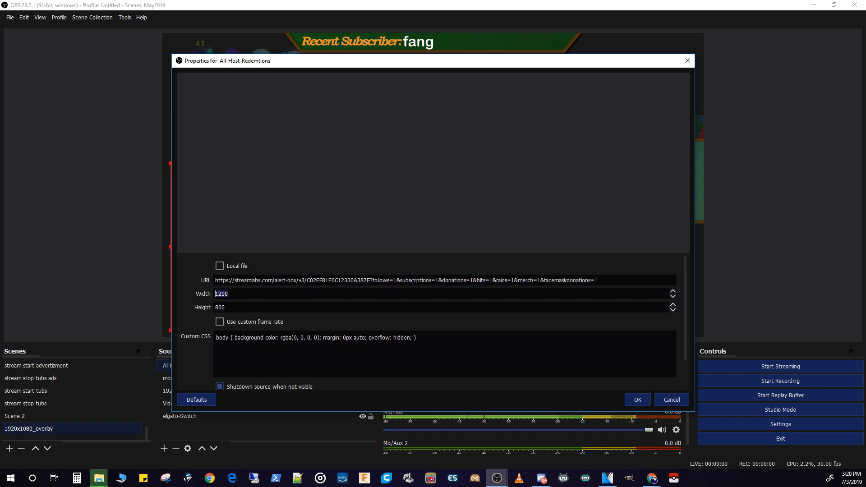
{"action": "type", "text": "800"}
{"action": "key", "text": "Tab"}
{"action": "type", "text": "600"}
{"action": "left_click", "coordinate": [637, 400]}
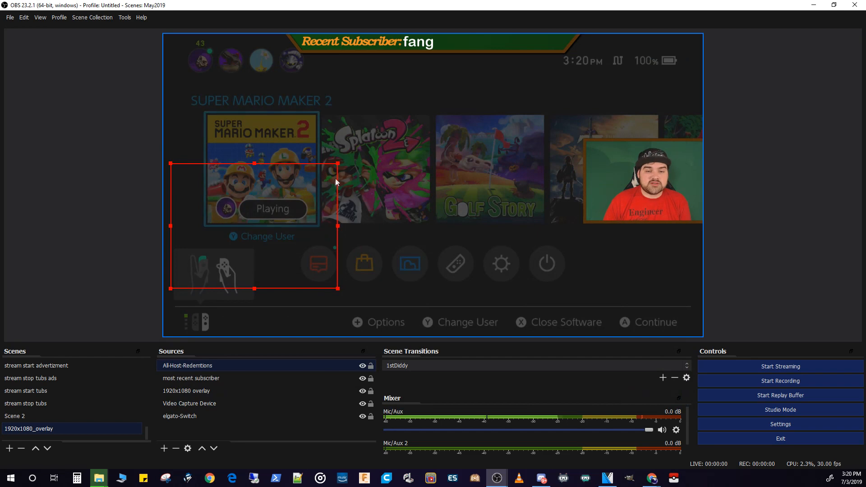
{"action": "left_click_drag", "start_coordinate": [349, 184], "coordinate": [347, 225]}
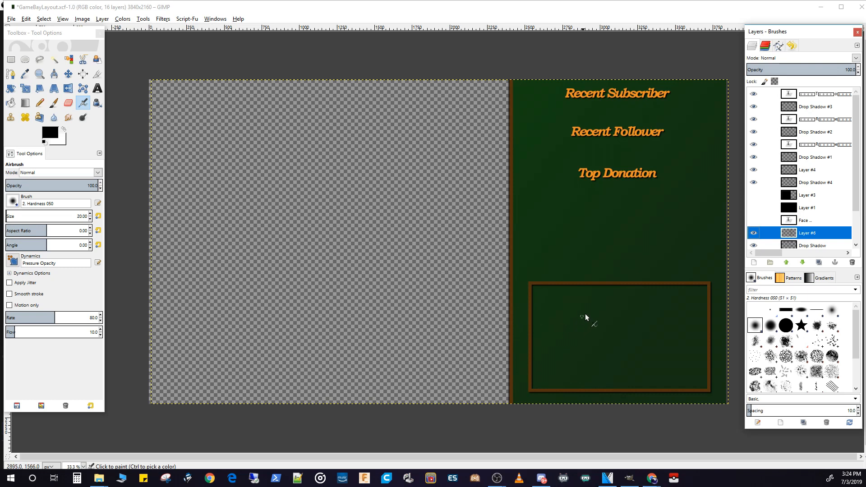
- In GIMP, fuzzy-select the webcam frame's interior on Layer #4 with threshold 160 and delete that area from Layer #5
{"action": "left_click", "coordinate": [811, 172]}
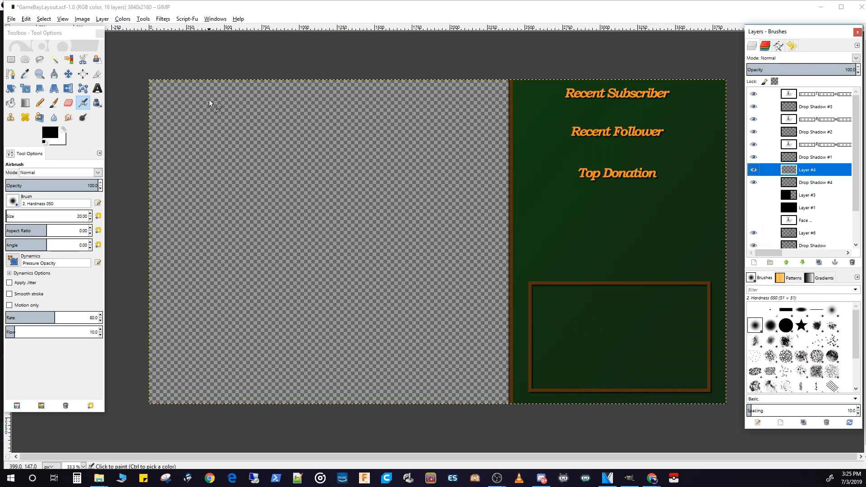
{"action": "left_click", "coordinate": [59, 60]}
{"action": "left_click_drag", "start_coordinate": [46, 228], "coordinate": [64, 229]}
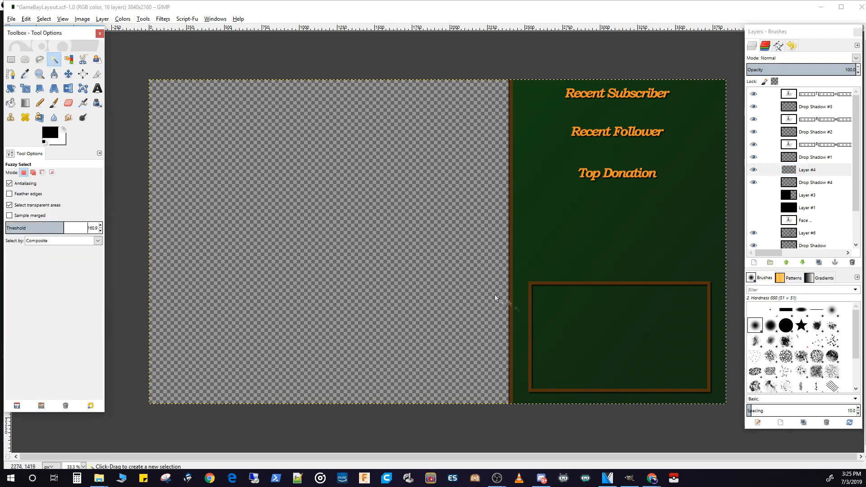
{"action": "left_click", "coordinate": [565, 311]}
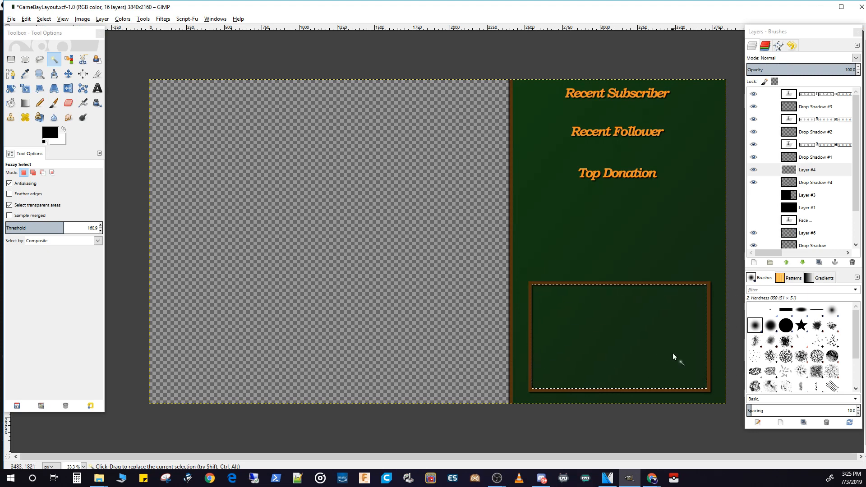
{"action": "scroll", "coordinate": [820, 217], "scroll_direction": "down", "scroll_amount": 2}
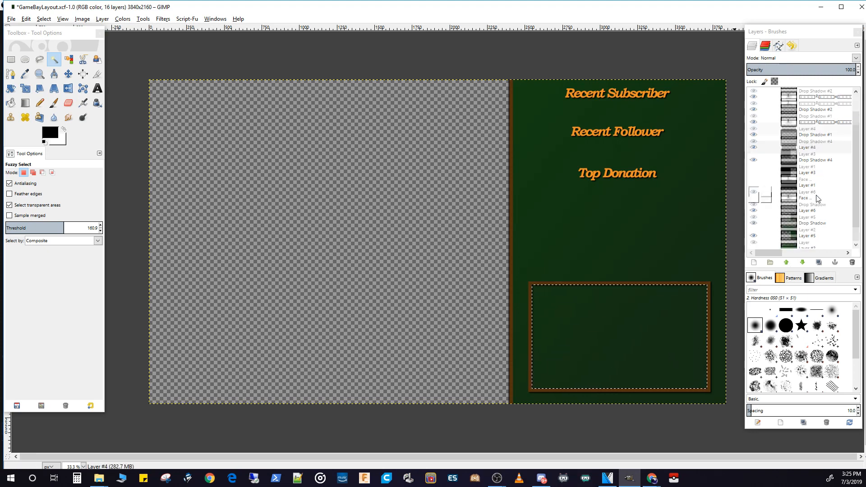
{"action": "left_click", "coordinate": [812, 218]}
{"action": "key", "text": "Delete"}
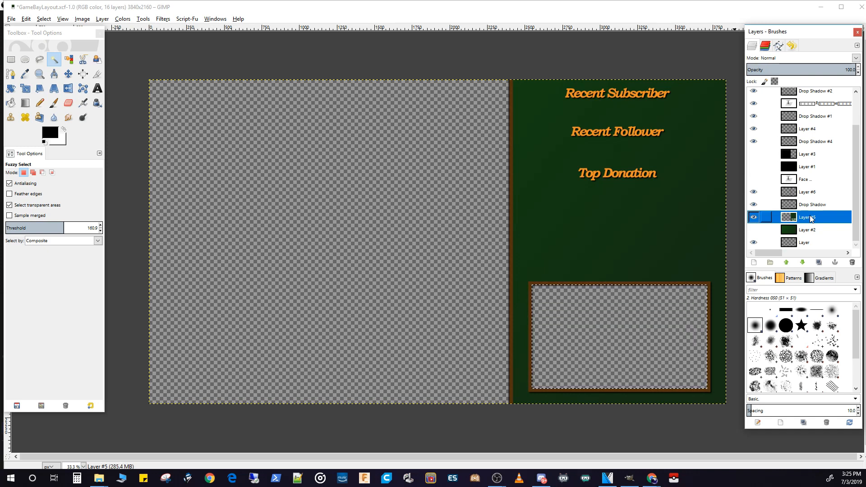
- Save the layout project and export it as GameBayLayout.png into the layouts folder, replacing the existing file
{"action": "left_click", "coordinate": [17, 19]}
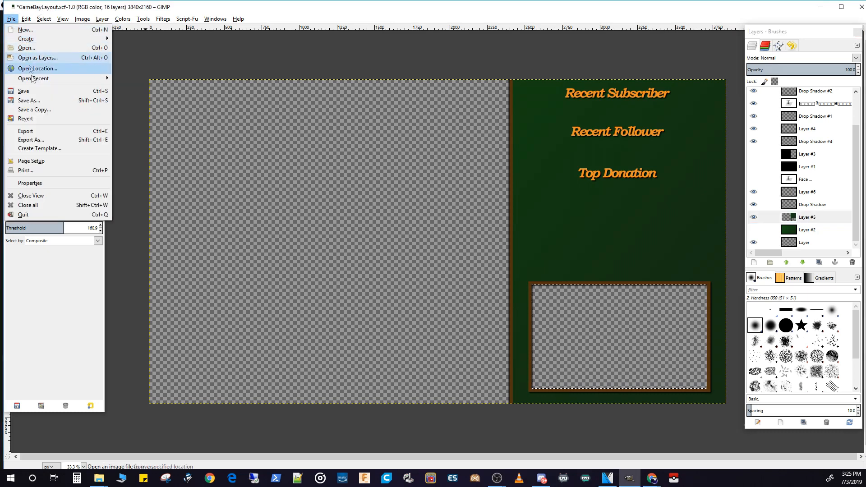
{"action": "left_click", "coordinate": [19, 91]}
{"action": "left_click", "coordinate": [11, 19]}
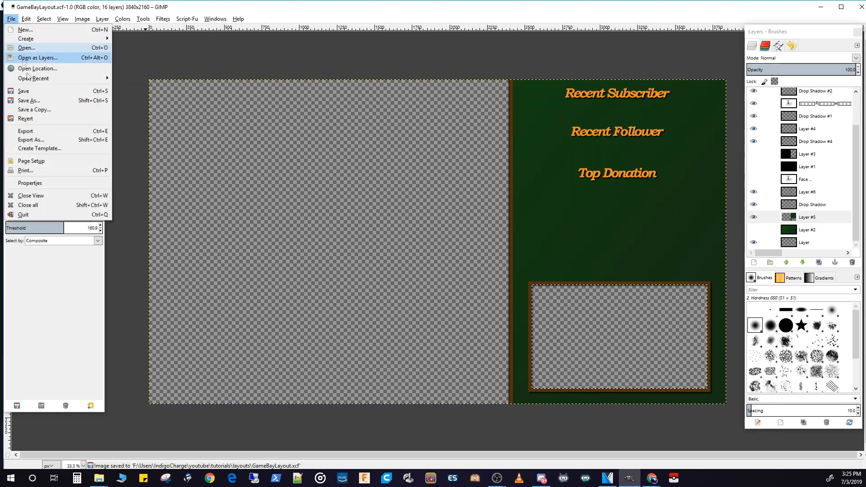
{"action": "left_click", "coordinate": [31, 140]}
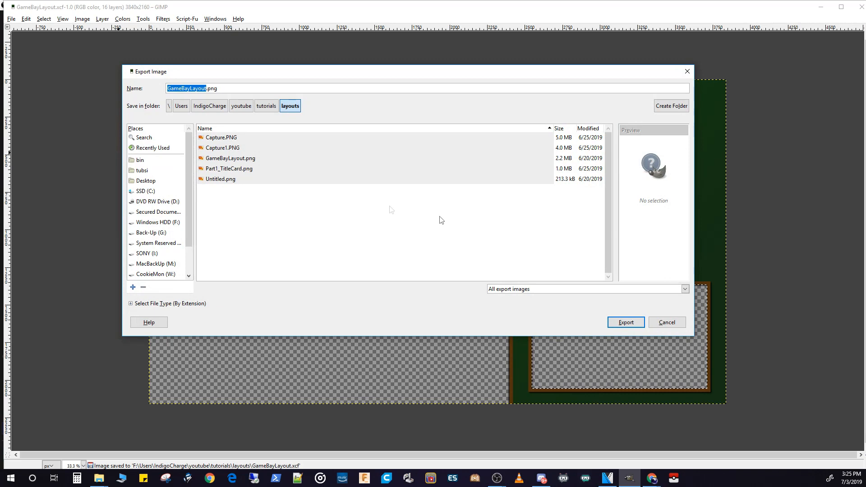
{"action": "left_click", "coordinate": [632, 322]}
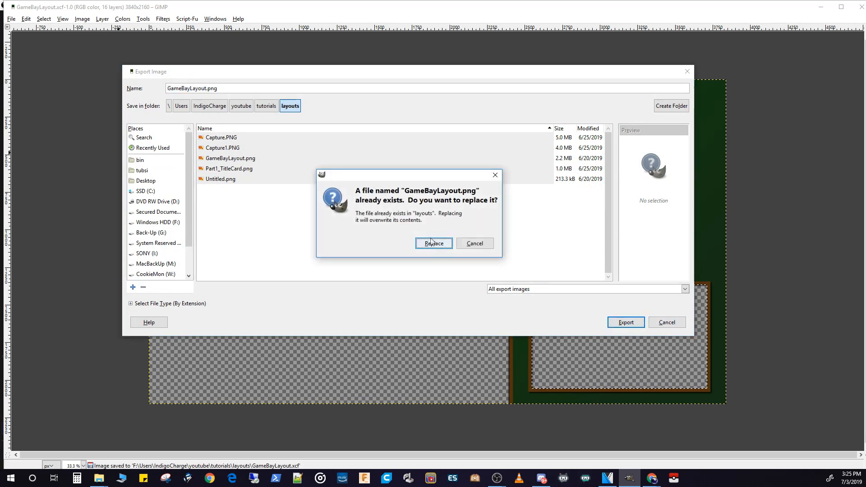
{"action": "left_click", "coordinate": [432, 243]}
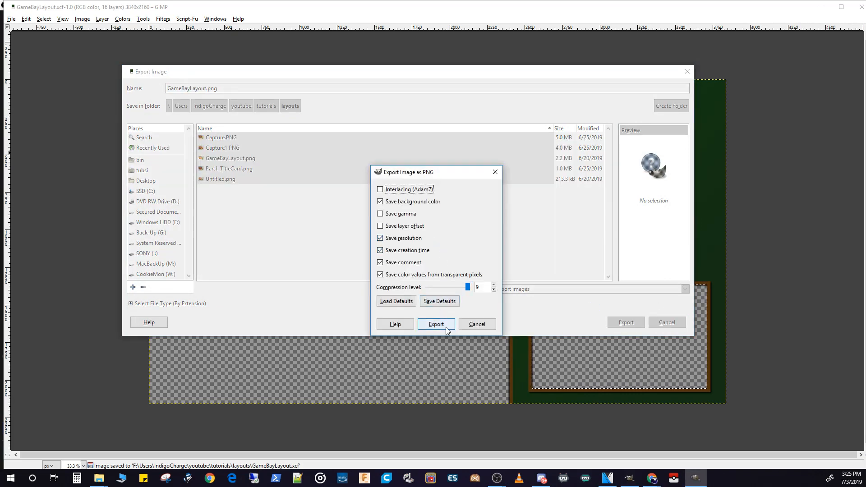
{"action": "left_click", "coordinate": [436, 324]}
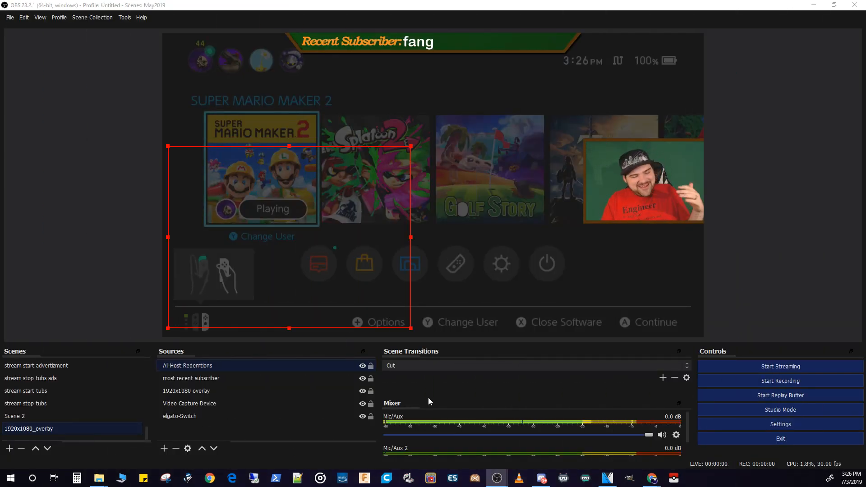
- In OBS, add a new scene named GameBoy_overlay
{"action": "left_click", "coordinate": [11, 450]}
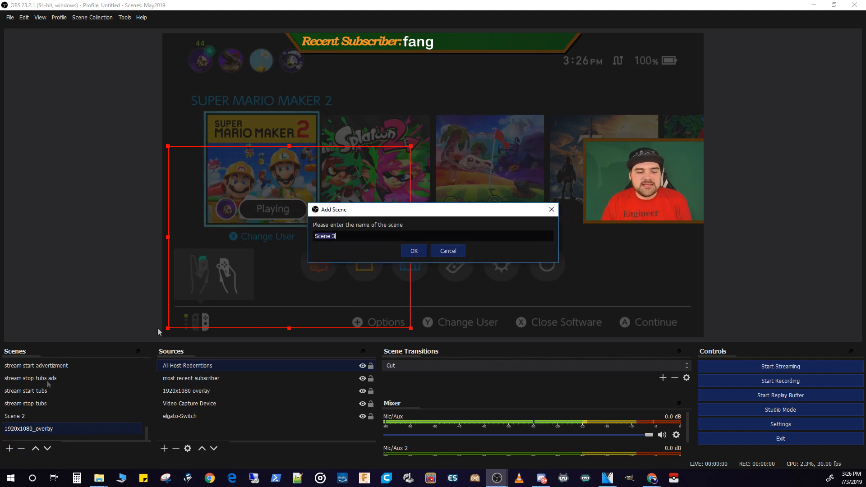
{"action": "type", "text": "Game"}
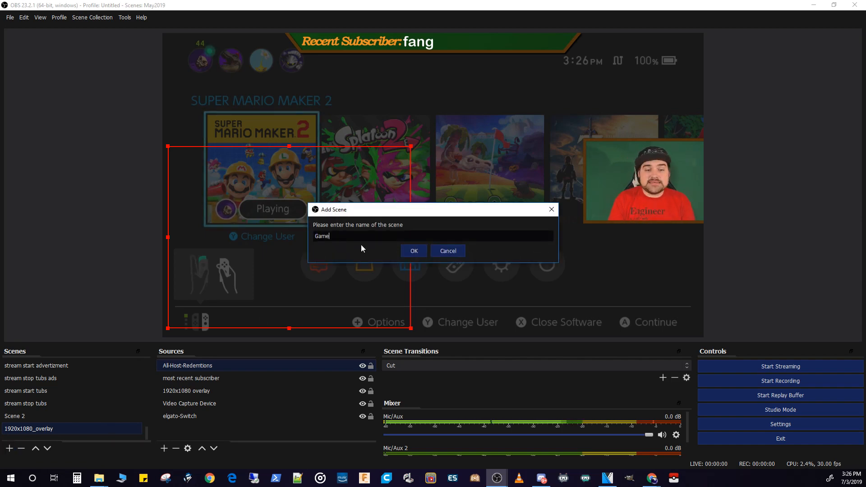
{"action": "type", "text": "Boy_overlay"}
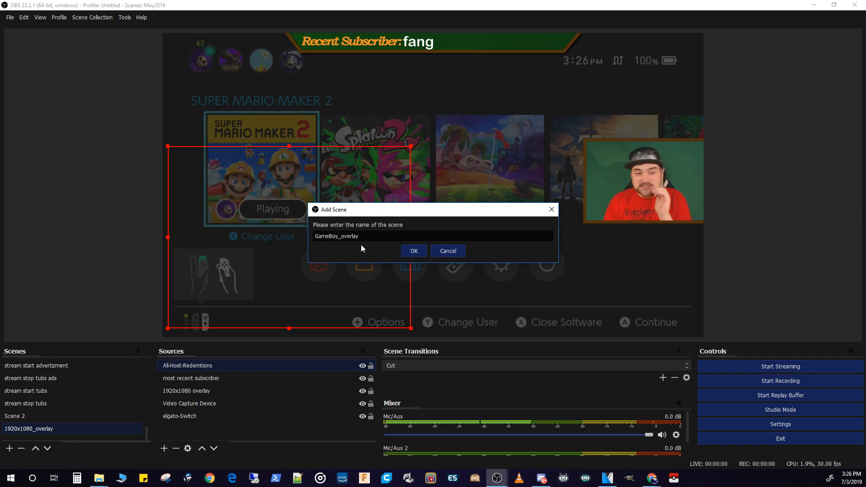
{"action": "left_click", "coordinate": [414, 251]}
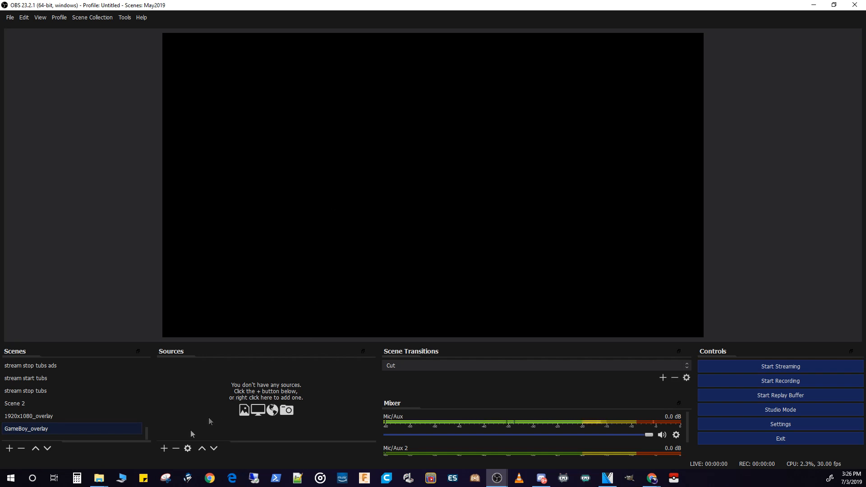
- Create a new image source named GameBoy overlay in the GameBoy_overlay scene
{"action": "left_click", "coordinate": [164, 449]}
{"action": "left_click", "coordinate": [194, 349]}
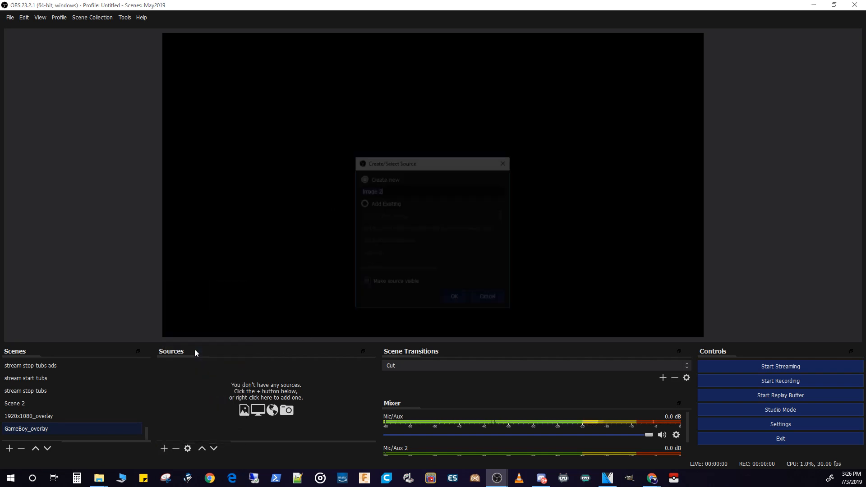
{"action": "left_click", "coordinate": [393, 204]}
{"action": "left_click", "coordinate": [391, 179]}
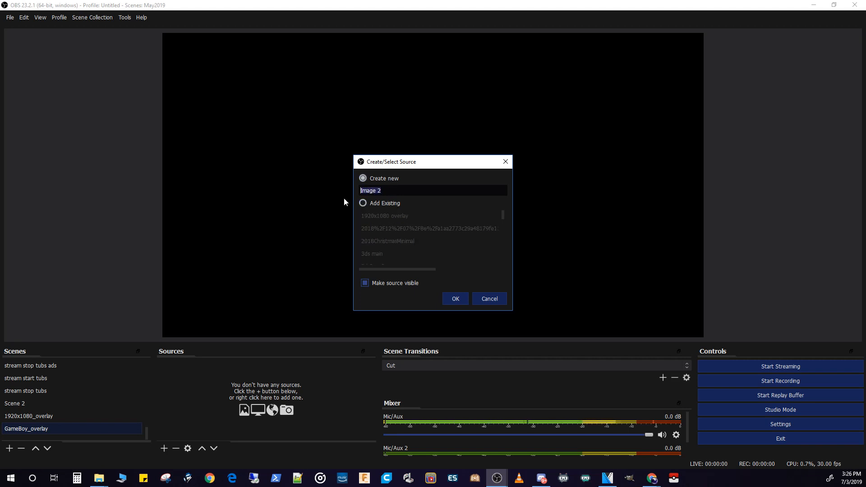
{"action": "type", "text": "GameBoy overlay"}
{"action": "left_click", "coordinate": [453, 298]}
- Load GameBayLayout.png into the GameBoy overlay source and scale the image to fill the canvas
{"action": "left_click", "coordinate": [666, 333]}
{"action": "left_click", "coordinate": [361, 117]}
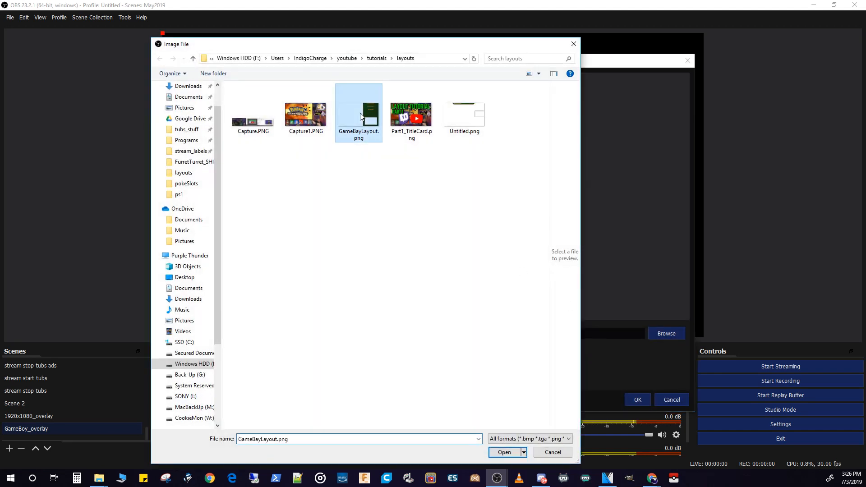
{"action": "left_click", "coordinate": [506, 453]}
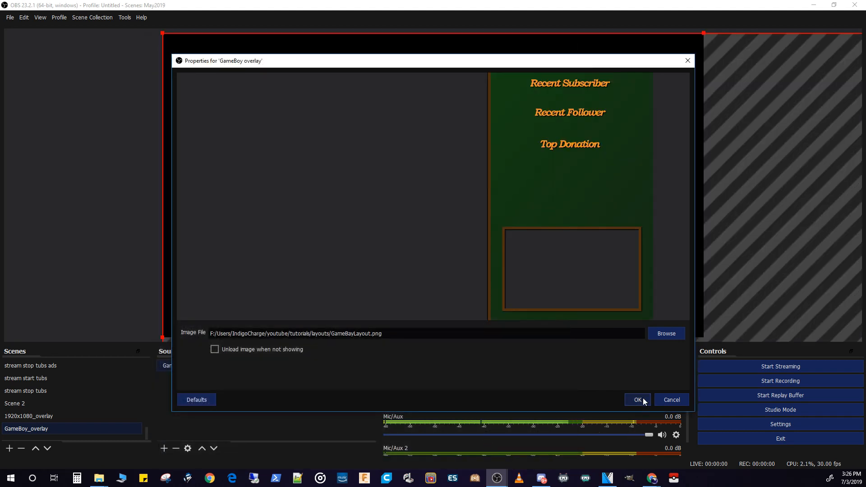
{"action": "left_click", "coordinate": [643, 398]}
{"action": "left_click_drag", "start_coordinate": [163, 35], "coordinate": [231, 68]}
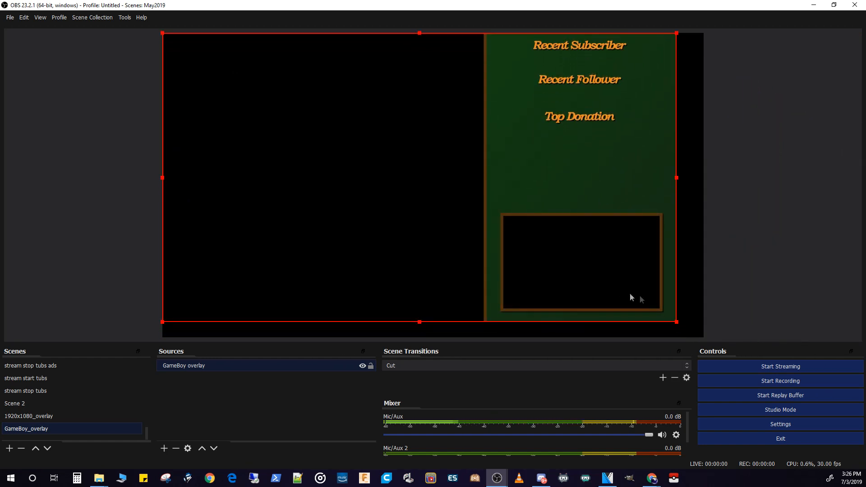
{"action": "left_click_drag", "start_coordinate": [678, 324], "coordinate": [704, 336]}
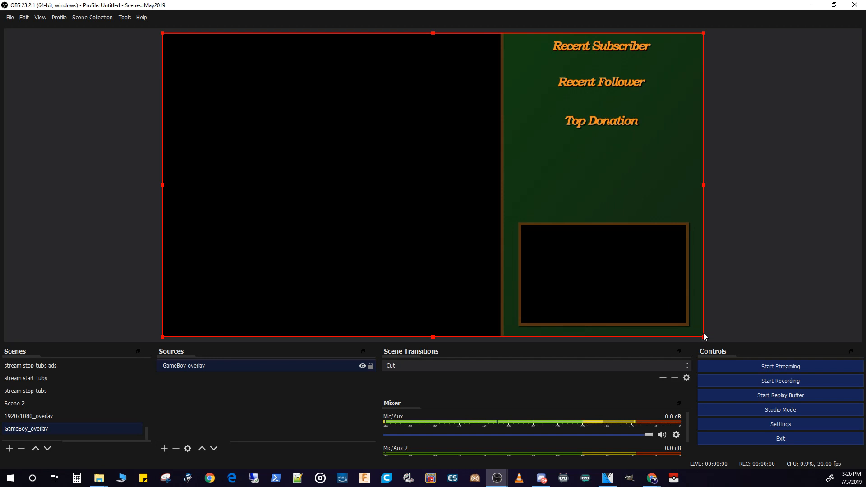
- Add the existing Video Capture Device webcam source to the GameBoy_overlay scene
{"action": "left_click", "coordinate": [164, 448]}
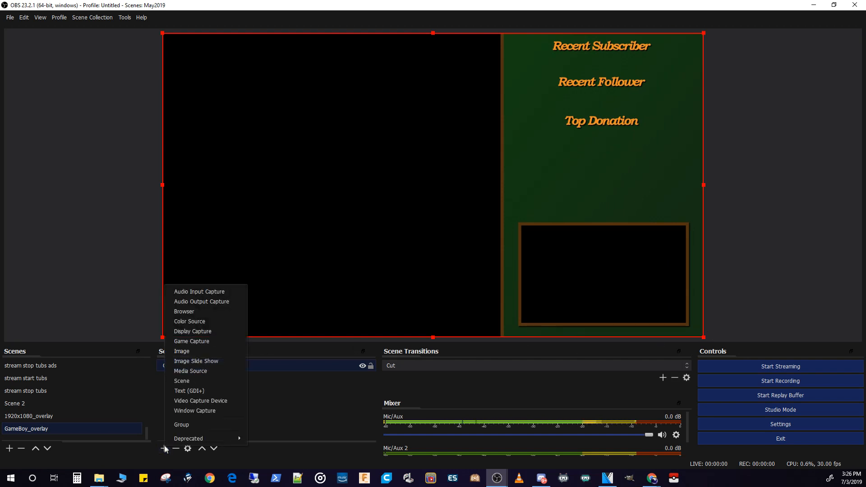
{"action": "left_click", "coordinate": [197, 402]}
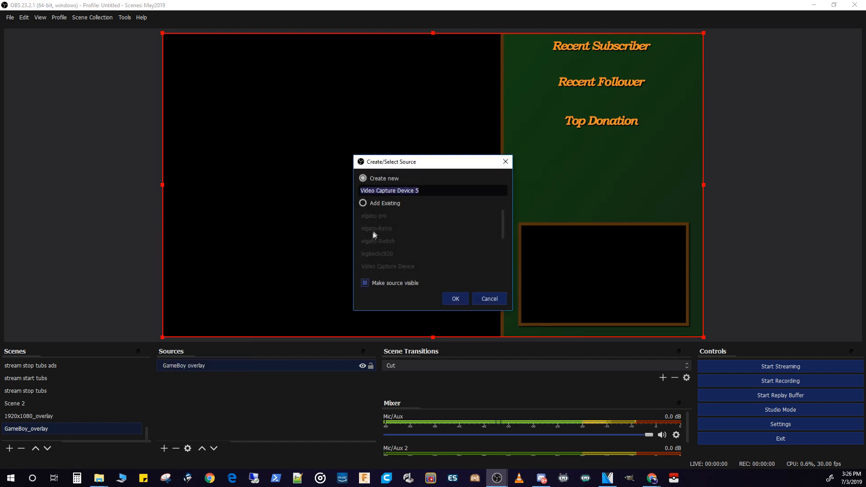
{"action": "left_click", "coordinate": [393, 206]}
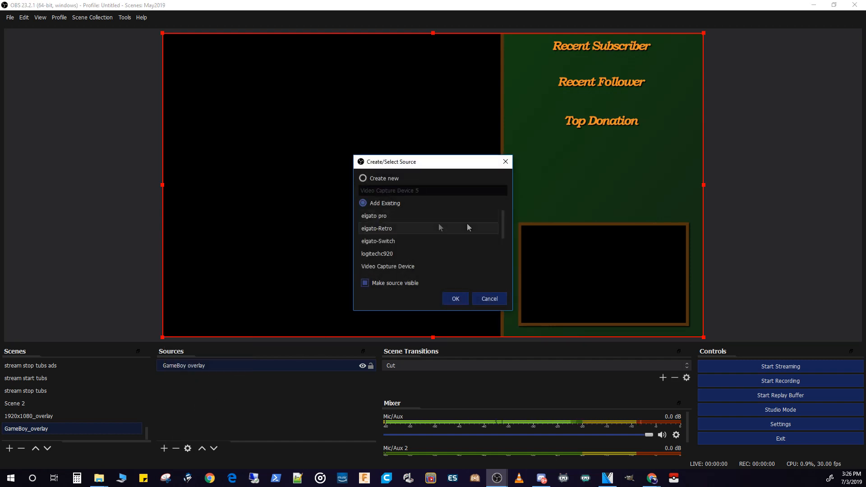
{"action": "scroll", "coordinate": [503, 218], "scroll_direction": "down", "scroll_amount": 1}
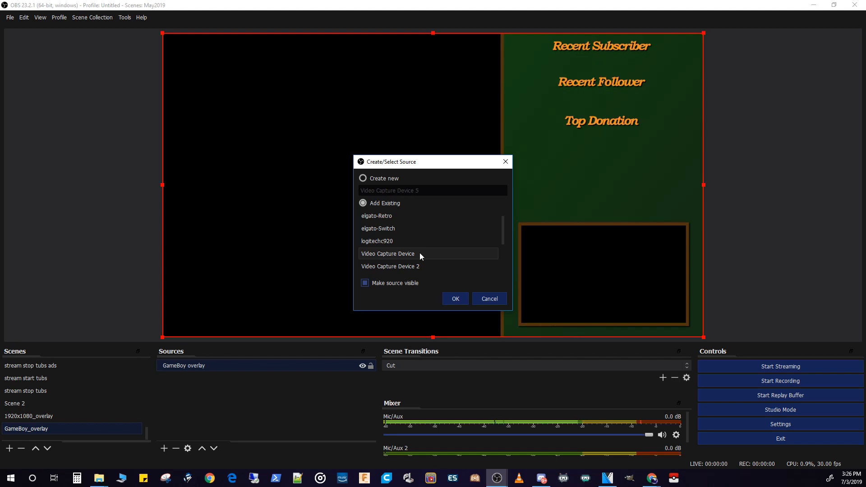
{"action": "left_click", "coordinate": [453, 298]}
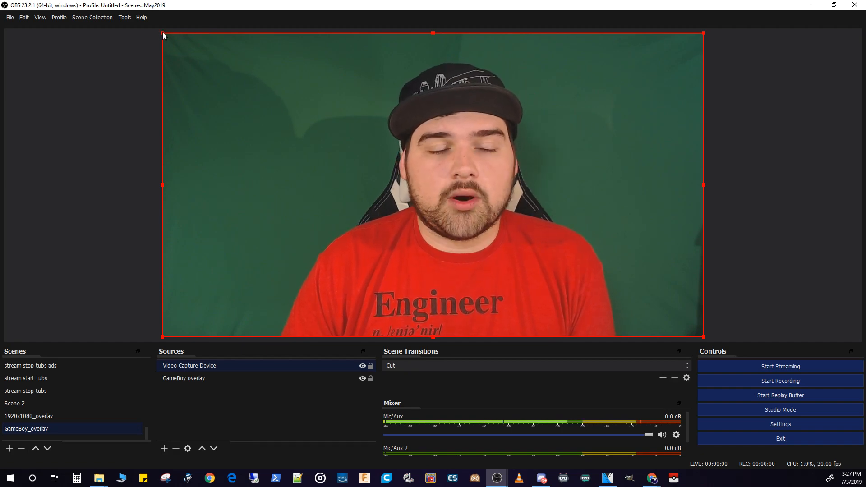
- Shrink the webcam to fill the overlay's webcam frame and place it beneath the GameBoy overlay in the source order
{"action": "left_click_drag", "start_coordinate": [163, 34], "coordinate": [535, 278]}
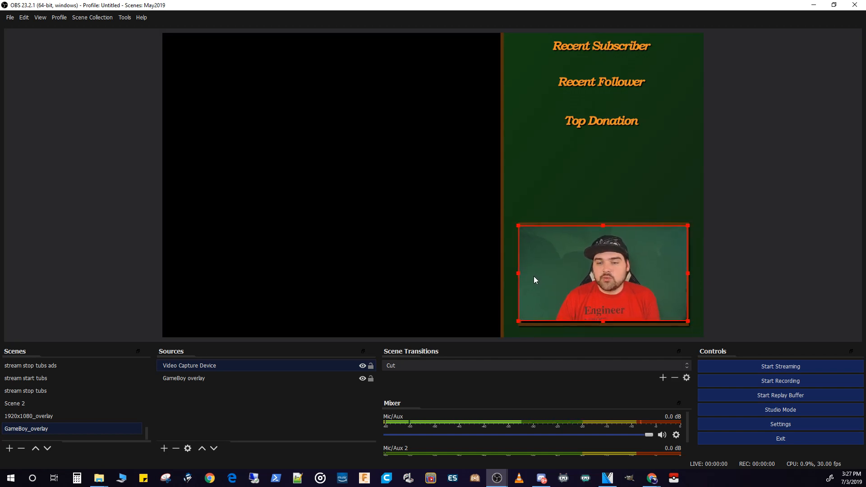
{"action": "left_click_drag", "start_coordinate": [689, 321], "coordinate": [694, 326]}
{"action": "left_click_drag", "start_coordinate": [642, 305], "coordinate": [639, 305]}
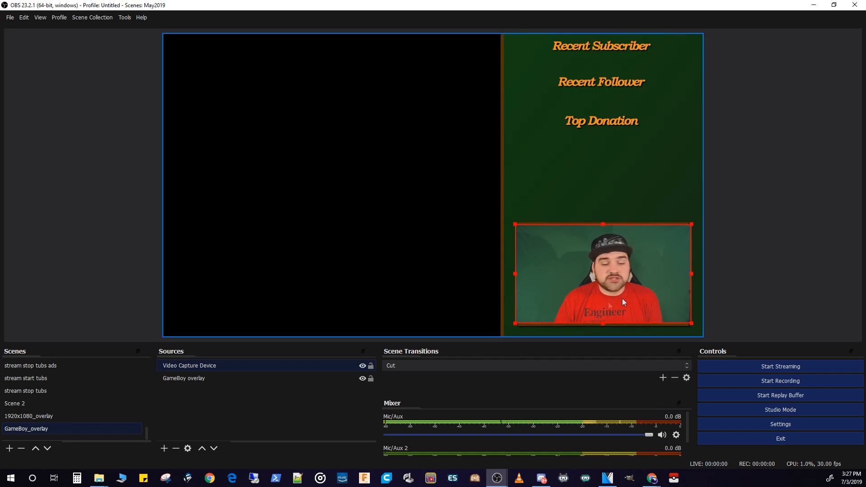
{"action": "left_click_drag", "start_coordinate": [215, 365], "coordinate": [217, 387]}
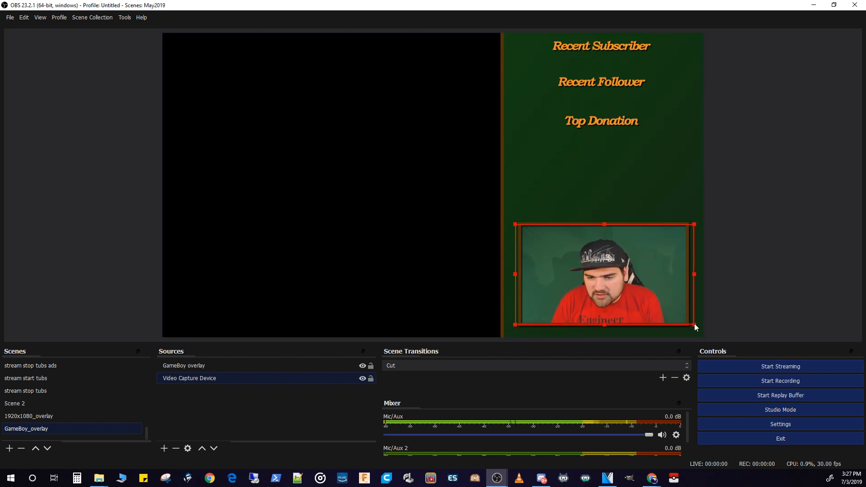
{"action": "left_click", "coordinate": [749, 260]}
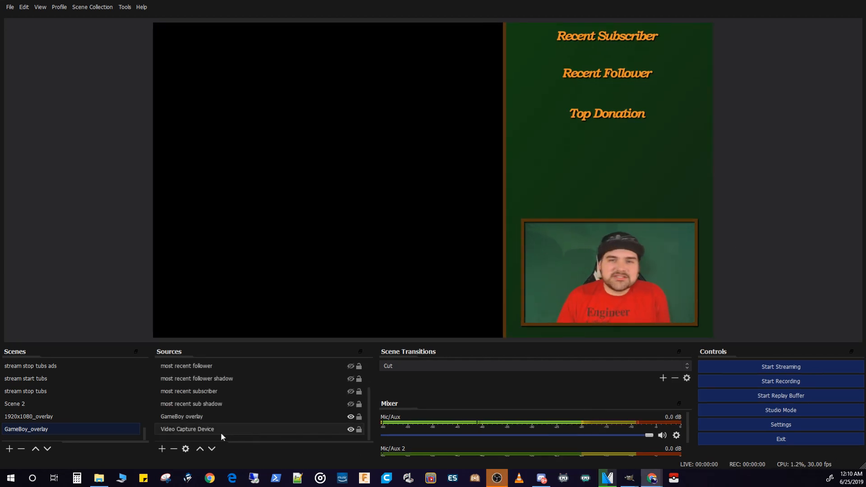
- Add a window capture source named gameboy for the RetroArch gambatte window and enlarge it to fill the empty game area
{"action": "left_click", "coordinate": [261, 431]}
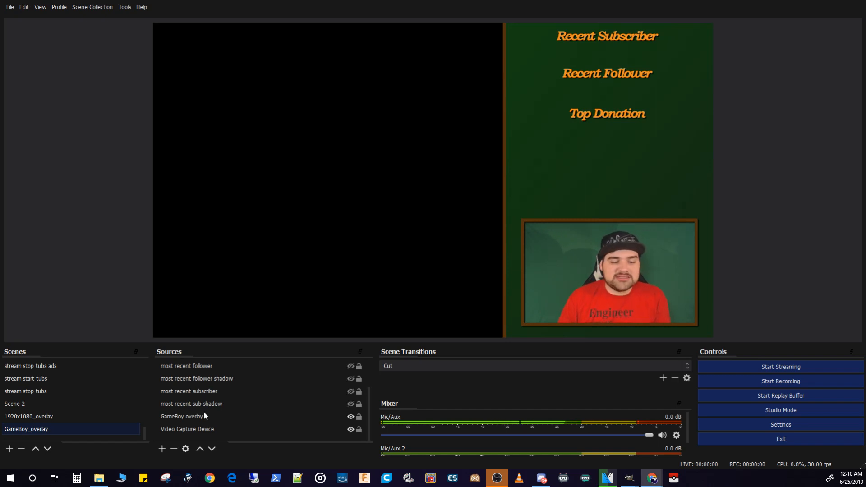
{"action": "left_click", "coordinate": [162, 449]}
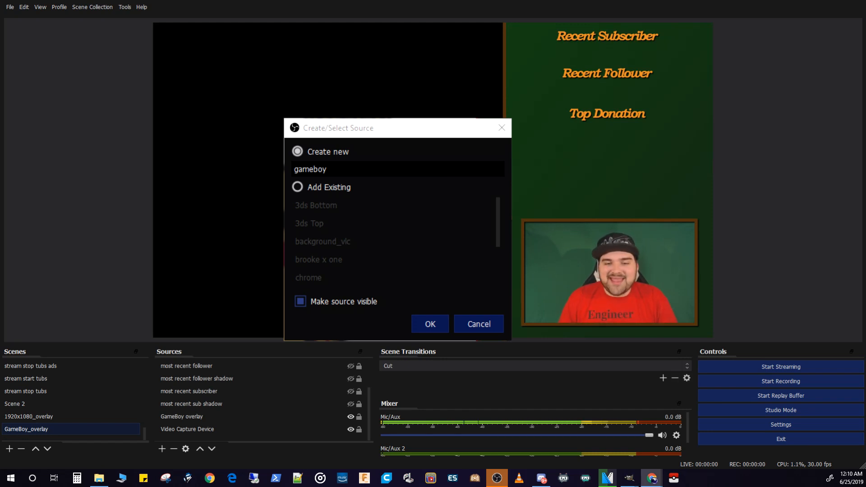
{"action": "key", "text": "Return"}
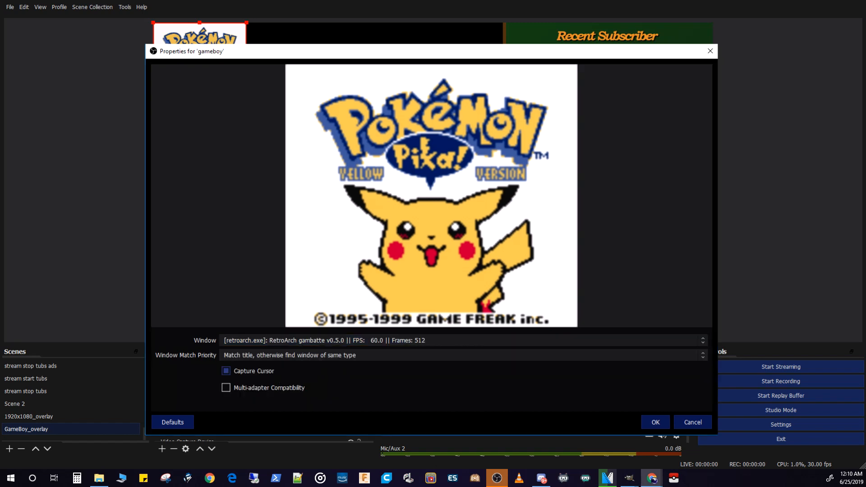
{"action": "left_click", "coordinate": [656, 423]}
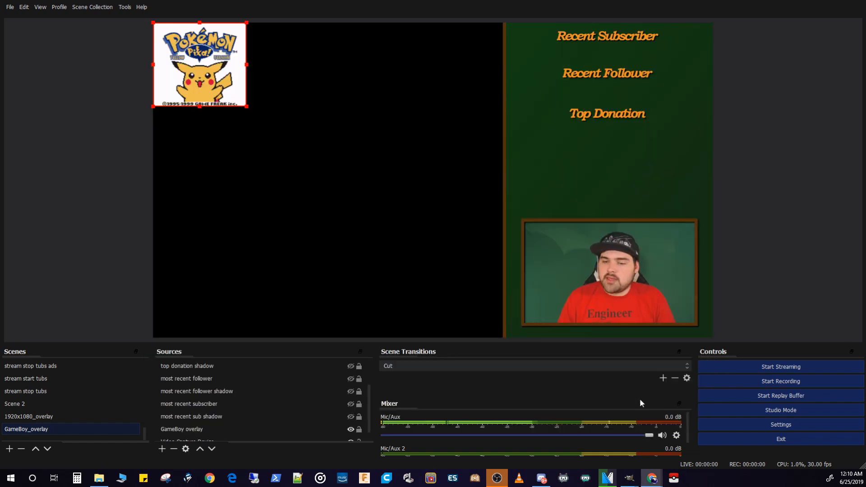
{"action": "left_click_drag", "start_coordinate": [248, 110], "coordinate": [505, 281]}
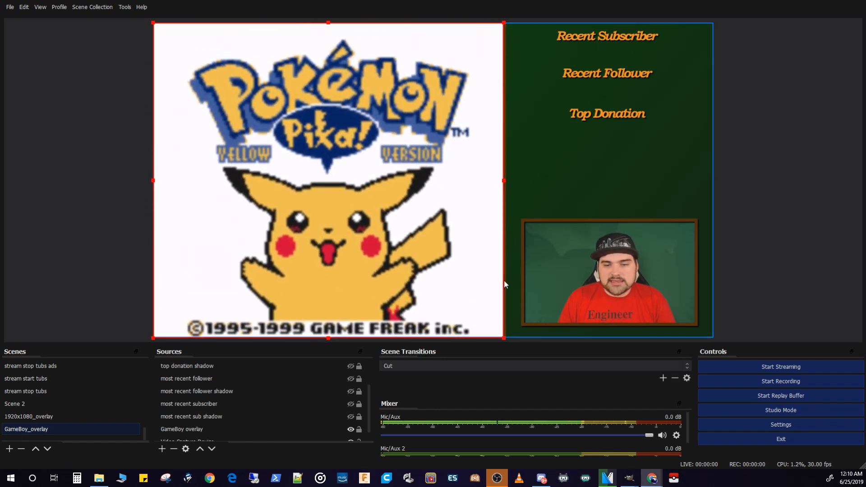
{"action": "left_click", "coordinate": [787, 172]}
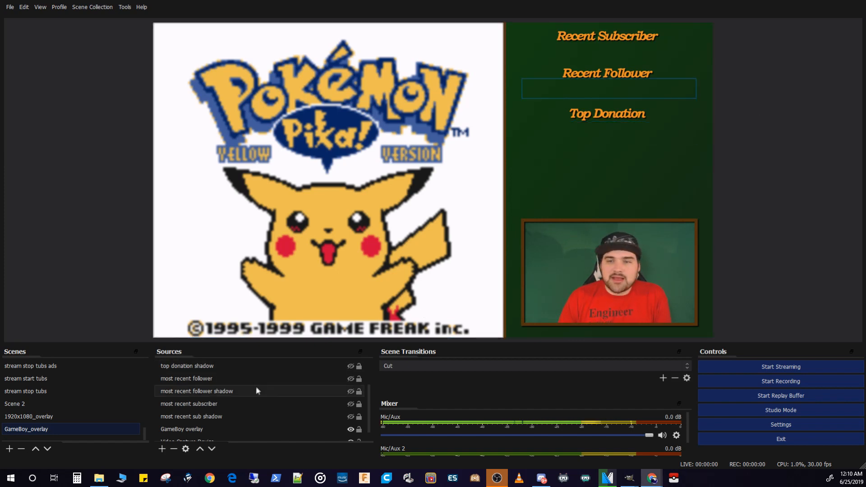
- Make the most recent subscriber source visible and select it
{"action": "scroll", "coordinate": [258, 394], "scroll_direction": "up", "scroll_amount": 1}
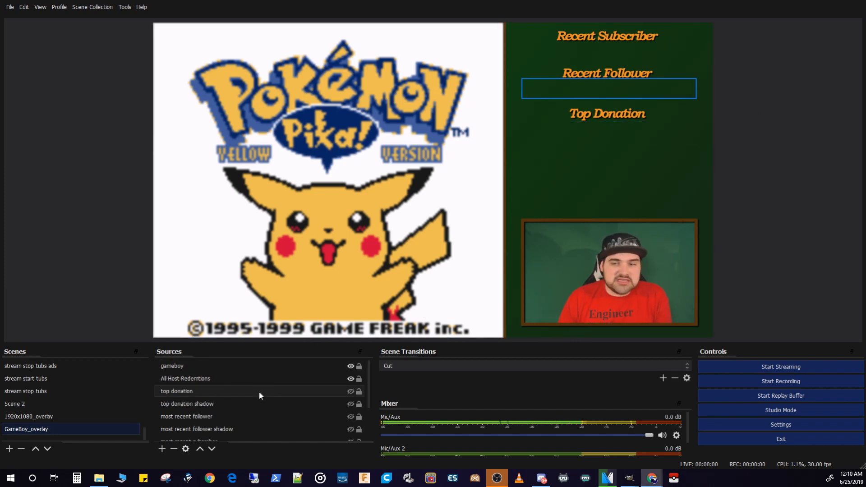
{"action": "scroll", "coordinate": [262, 403], "scroll_direction": "down", "scroll_amount": 2}
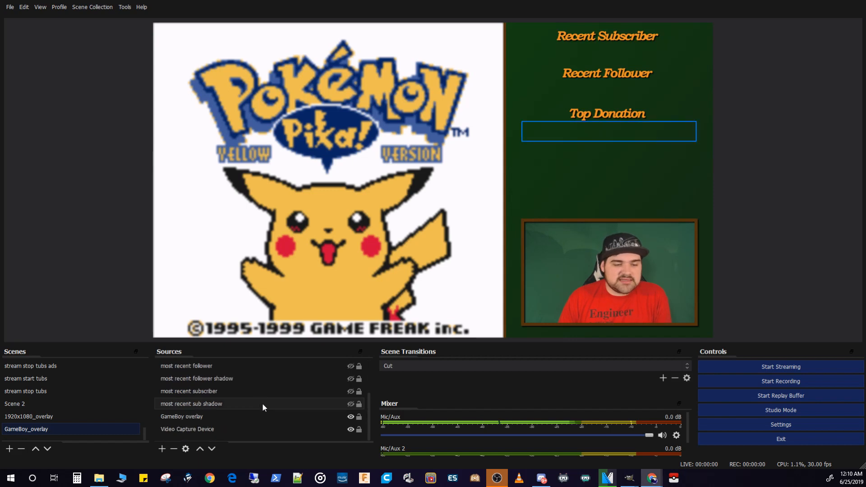
{"action": "left_click", "coordinate": [351, 392]}
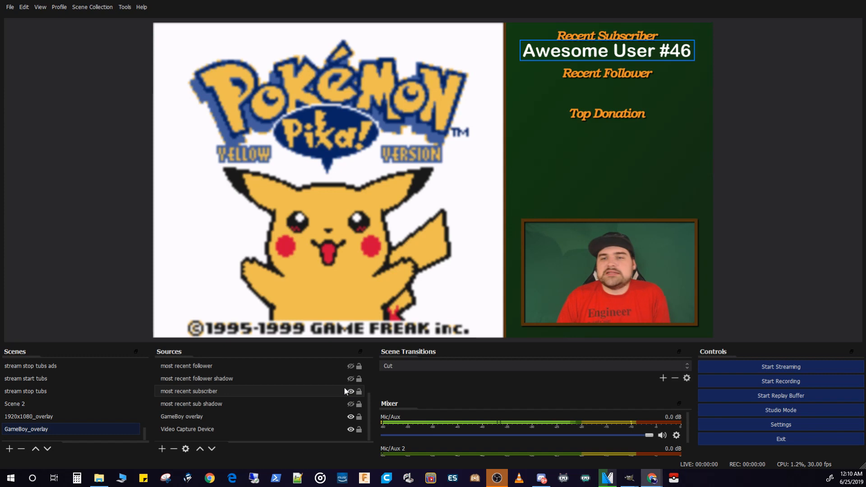
{"action": "left_click", "coordinate": [247, 391]}
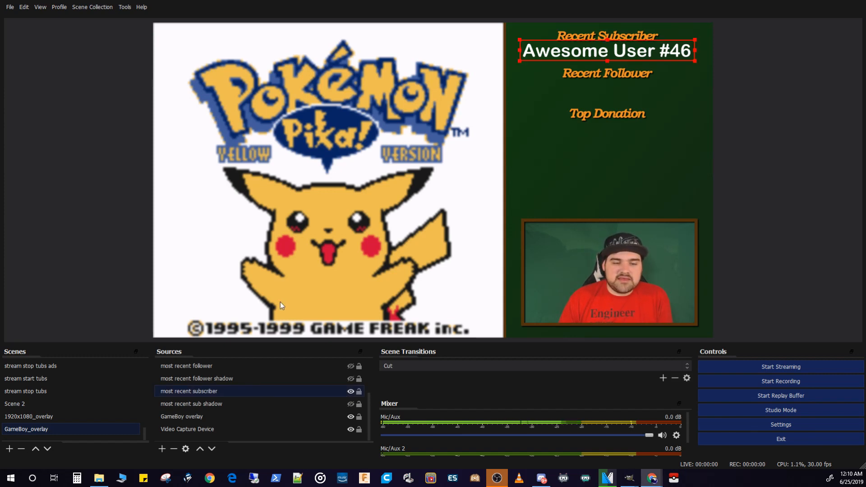
- Try the Center Left bounding box alignment on the most recent subscriber label, and set it back to Center
{"action": "right_click", "coordinate": [578, 67]}
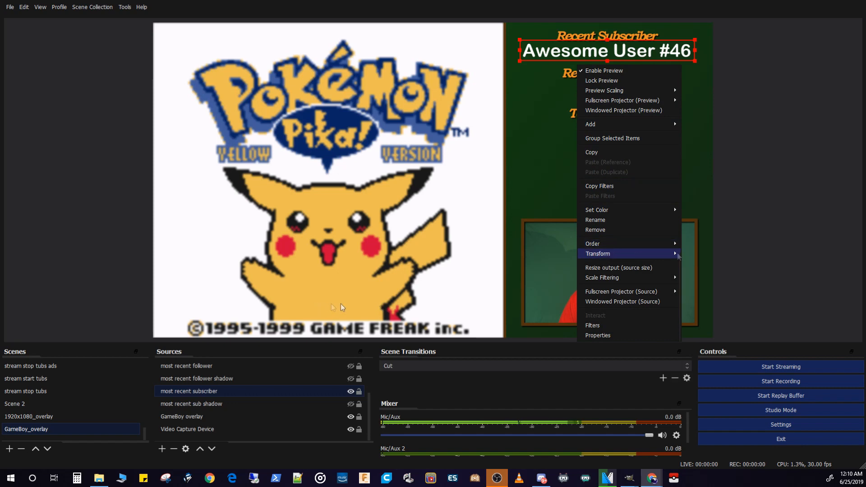
{"action": "left_click", "coordinate": [706, 255]}
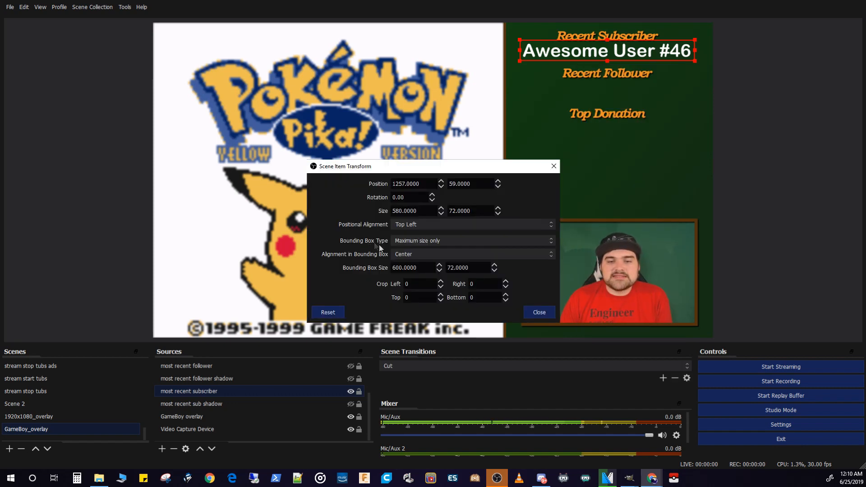
{"action": "left_click", "coordinate": [421, 253]}
{"action": "left_click", "coordinate": [425, 280]}
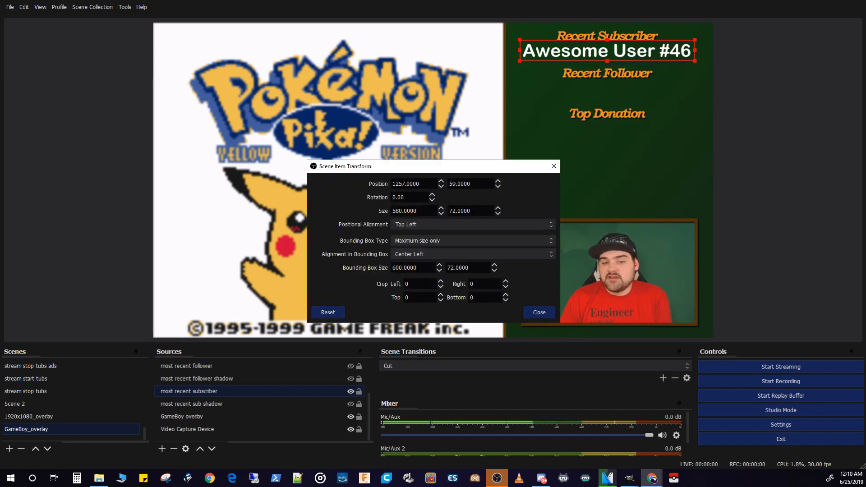
{"action": "left_click", "coordinate": [422, 254]}
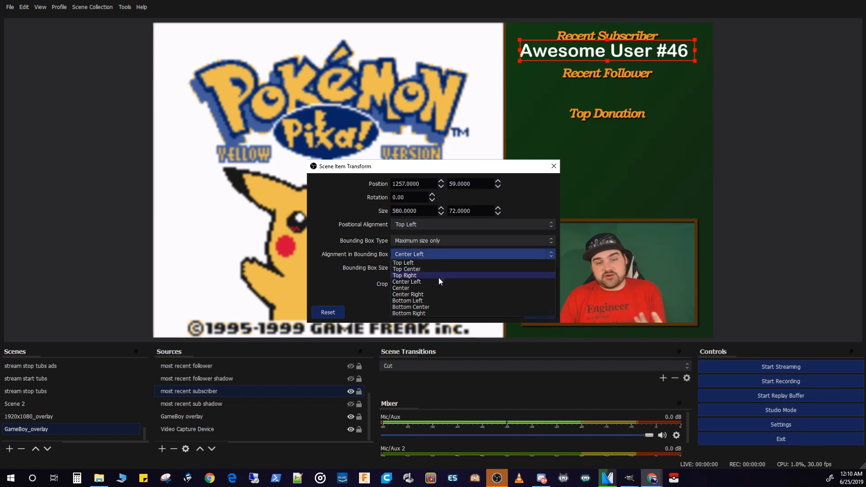
{"action": "left_click", "coordinate": [424, 288]}
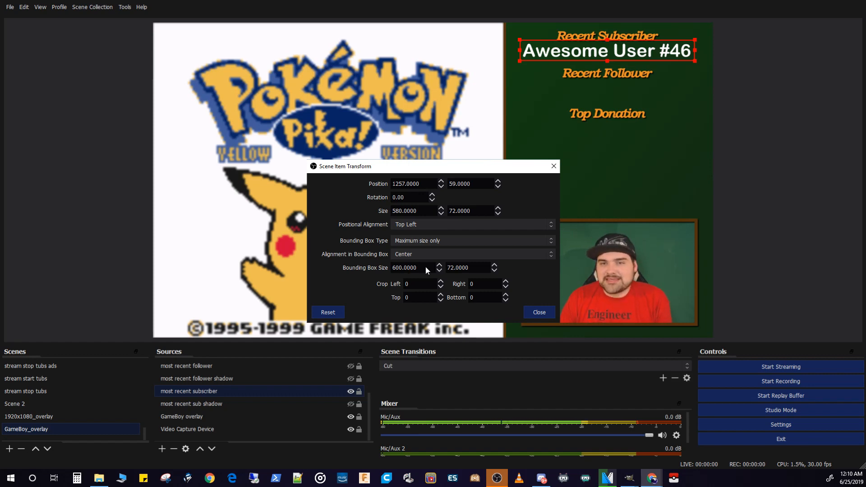
{"action": "key", "text": "Escape"}
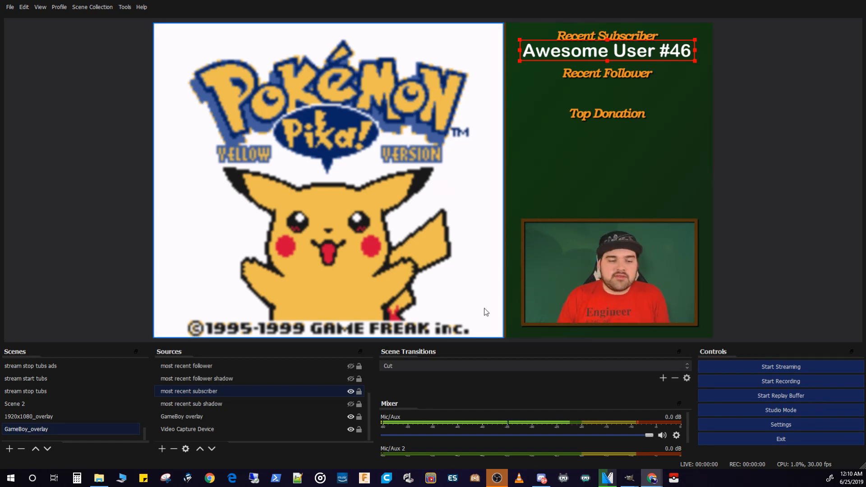
- Make the most recent sub shadow, most recent follower shadow and most recent follower sources visible
{"action": "left_click", "coordinate": [351, 405]}
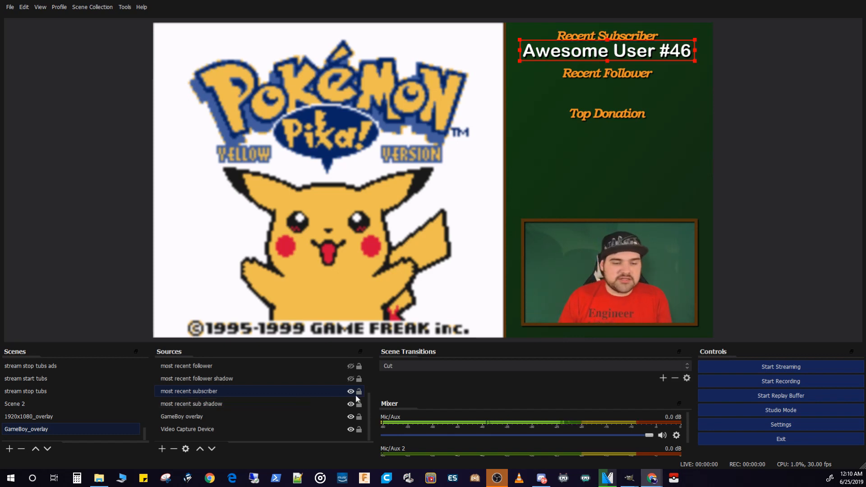
{"action": "left_click", "coordinate": [351, 378]}
{"action": "left_click", "coordinate": [351, 367]}
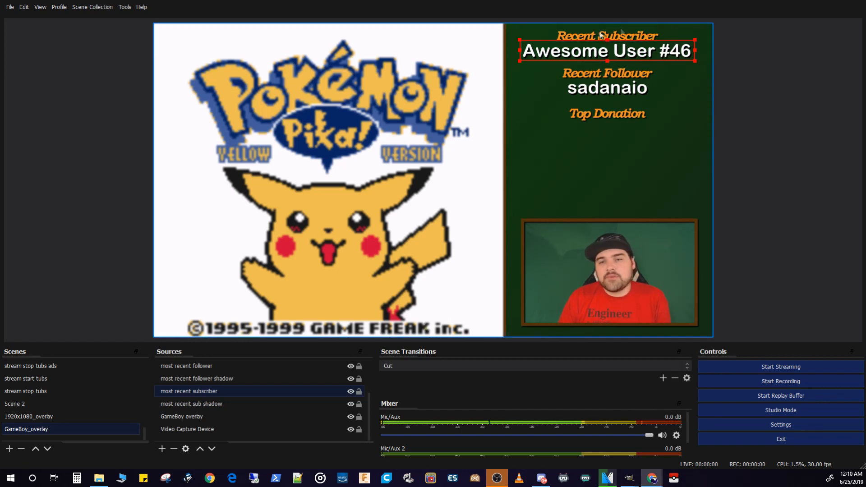
- Copy the transform of the most recent subscriber label and paste it onto the most recent follower label
{"action": "right_click", "coordinate": [577, 47]}
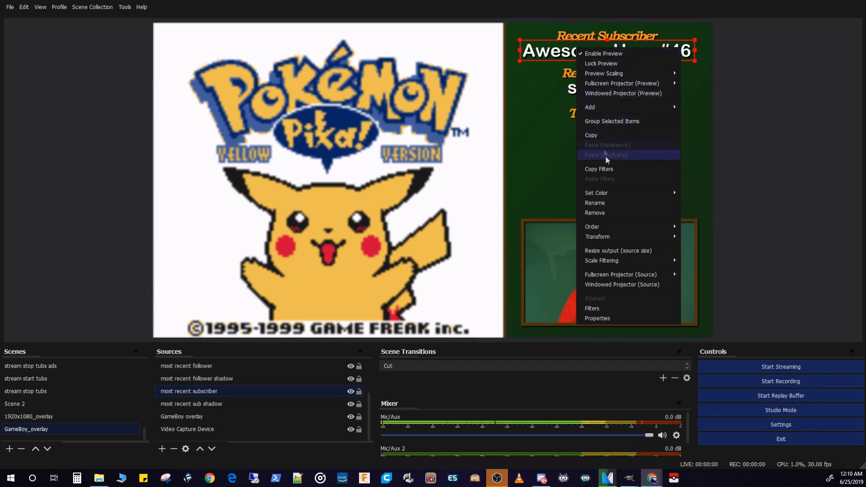
{"action": "mouse_move", "coordinate": [614, 237]}
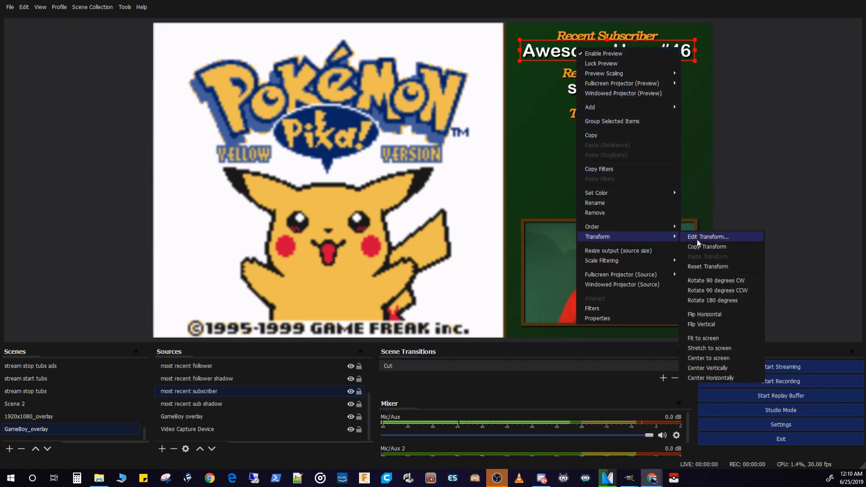
{"action": "left_click", "coordinate": [732, 246]}
{"action": "left_click", "coordinate": [609, 88]}
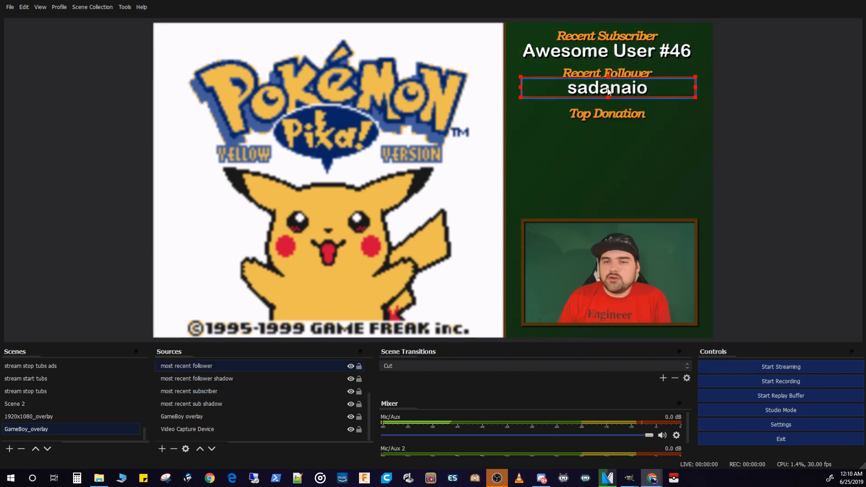
{"action": "right_click", "coordinate": [610, 90]}
{"action": "mouse_move", "coordinate": [650, 277]}
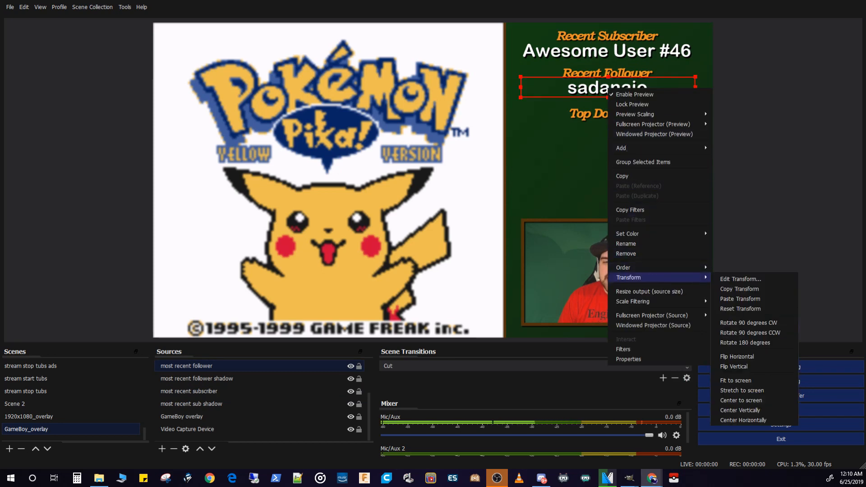
{"action": "left_click", "coordinate": [761, 299]}
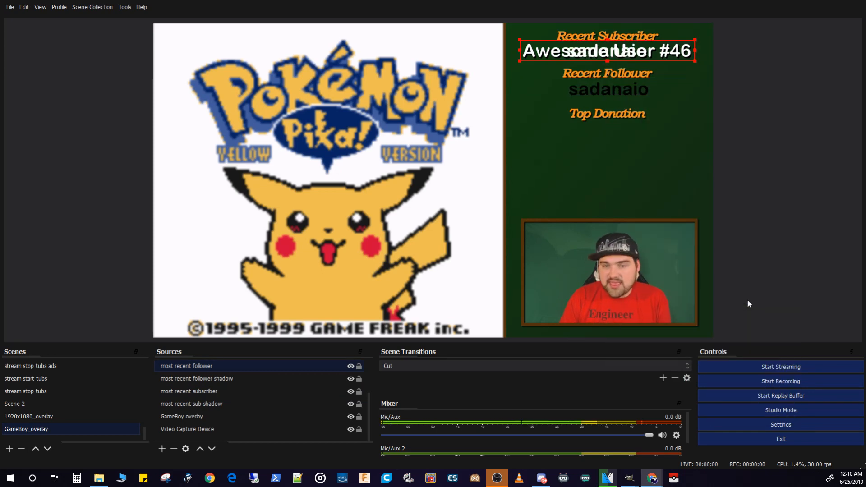
- Nudge the most recent follower label straight down until it sits over its shadow beneath the Recent Follower heading
{"action": "scroll", "coordinate": [210, 403], "scroll_direction": "up", "scroll_amount": 2}
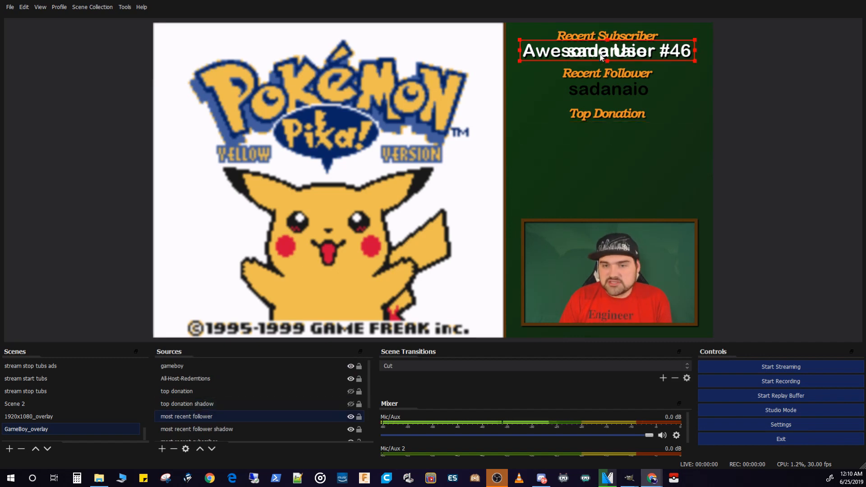
{"action": "key", "text": "Down"}
{"action": "key", "text": "Down"}
{"action": "key", "text": "Down"}
{"action": "key", "text": "Down"}
{"action": "key", "text": "Down"}
{"action": "key", "text": "Down"}
{"action": "key", "text": "Down"}
{"action": "key", "text": "Down"}
{"action": "key", "text": "Down"}
{"action": "key", "text": "Down"}
{"action": "key", "text": "Down"}
{"action": "key", "text": "Down"}
{"action": "key", "text": "Down"}
{"action": "key", "text": "Down"}
{"action": "key", "text": "Down"}
{"action": "key", "text": "Down"}
{"action": "key", "text": "Down"}
{"action": "key", "text": "Down"}
{"action": "key", "text": "Down"}
{"action": "key", "text": "Down"}
{"action": "key", "text": "Down"}
{"action": "key", "text": "Down"}
{"action": "key", "text": "Down"}
{"action": "key", "text": "Down"}
{"action": "key", "text": "Down"}
{"action": "key", "text": "Down"}
{"action": "key", "text": "Down"}
{"action": "key", "text": "Down"}
{"action": "key", "text": "Down"}
{"action": "key", "text": "Down"}
{"action": "key", "text": "Down"}
{"action": "key", "text": "Down"}
{"action": "key", "text": "Down"}
{"action": "key", "text": "Down"}
{"action": "key", "text": "Down"}
{"action": "key", "text": "Down"}
{"action": "key", "text": "Down"}
{"action": "key", "text": "Down"}
{"action": "key", "text": "Down"}
{"action": "key", "text": "Down"}
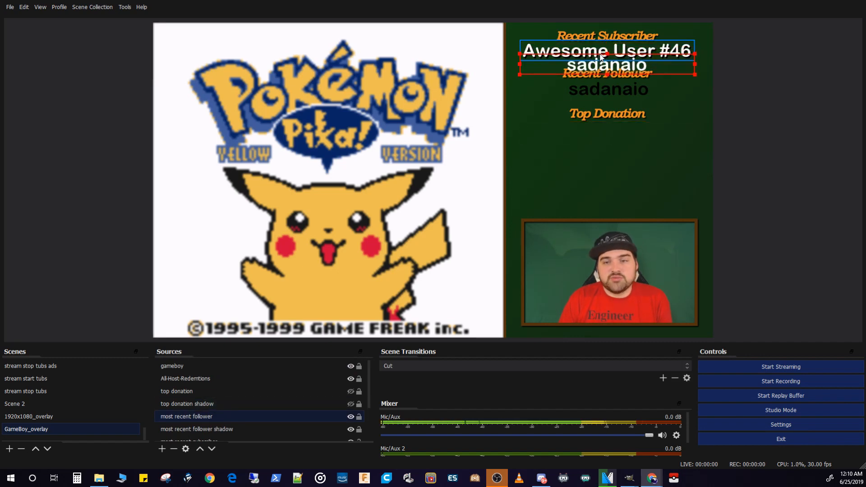
{"action": "key", "text": "Down"}
{"action": "key", "text": "Down"}
{"action": "key", "text": "Down"}
{"action": "key", "text": "Down"}
{"action": "key", "text": "Down"}
{"action": "key", "text": "Down"}
{"action": "key", "text": "Down"}
{"action": "key", "text": "Down"}
{"action": "key", "text": "Down"}
{"action": "key", "text": "Down"}
{"action": "key", "text": "Down"}
{"action": "key", "text": "Down"}
{"action": "key", "text": "Down"}
{"action": "key", "text": "Down"}
{"action": "key", "text": "Down"}
{"action": "key", "text": "Down"}
{"action": "key", "text": "Down"}
{"action": "key", "text": "Down"}
{"action": "key", "text": "Down"}
{"action": "key", "text": "Down"}
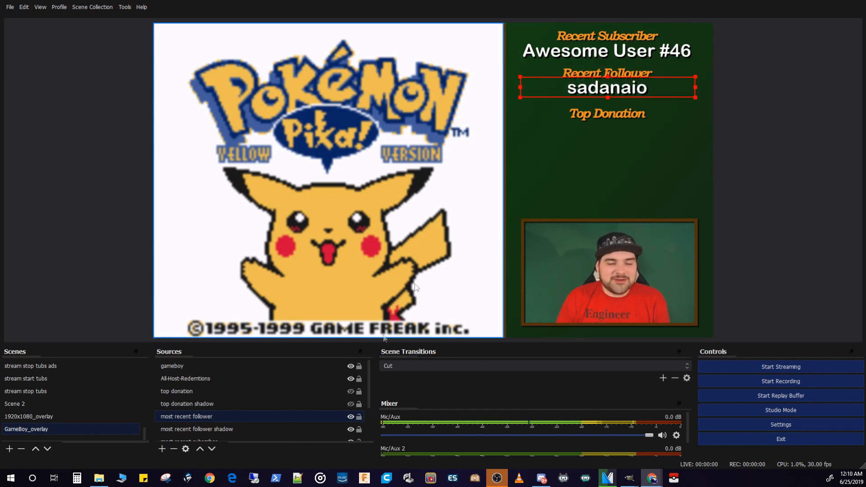
- Make the top donation shadow and top donation sources visible
{"action": "left_click", "coordinate": [352, 405]}
{"action": "left_click", "coordinate": [352, 392]}
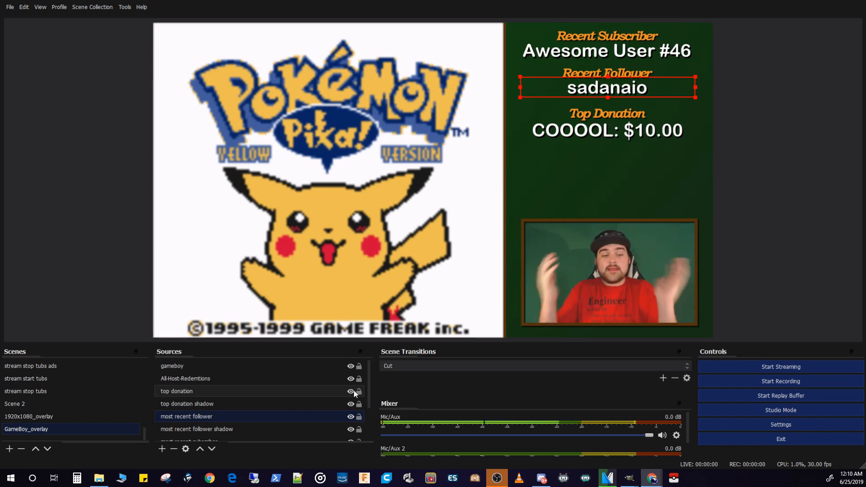
- Add the existing All-Host-Redemtions browser source to the scene and position it over the lower middle of the game area
{"action": "left_click", "coordinate": [162, 449]}
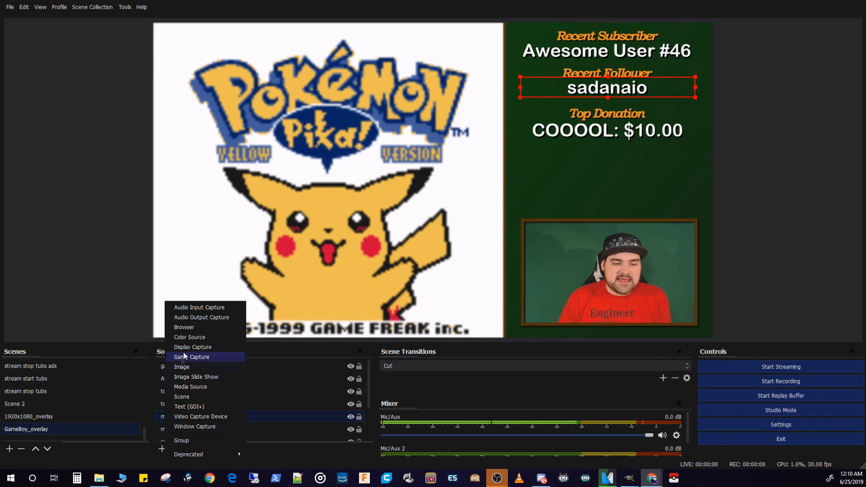
{"action": "left_click", "coordinate": [203, 328]}
{"action": "left_click", "coordinate": [393, 213]}
{"action": "left_click", "coordinate": [411, 236]}
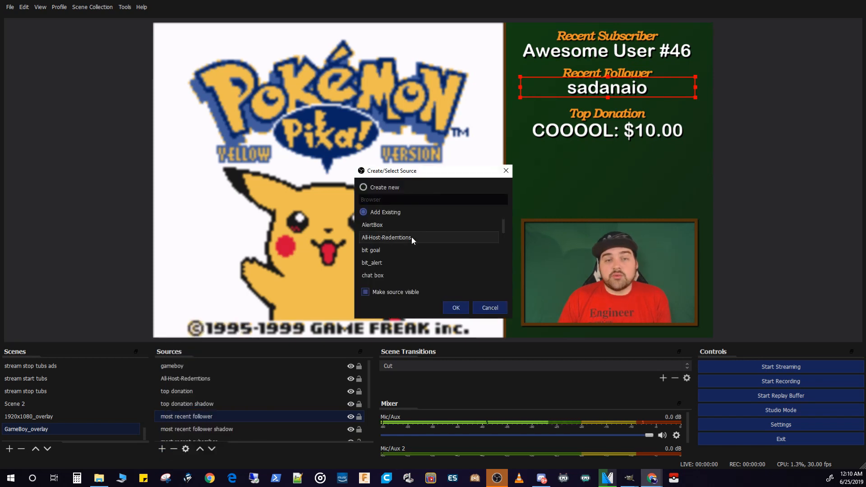
{"action": "left_click", "coordinate": [458, 307]}
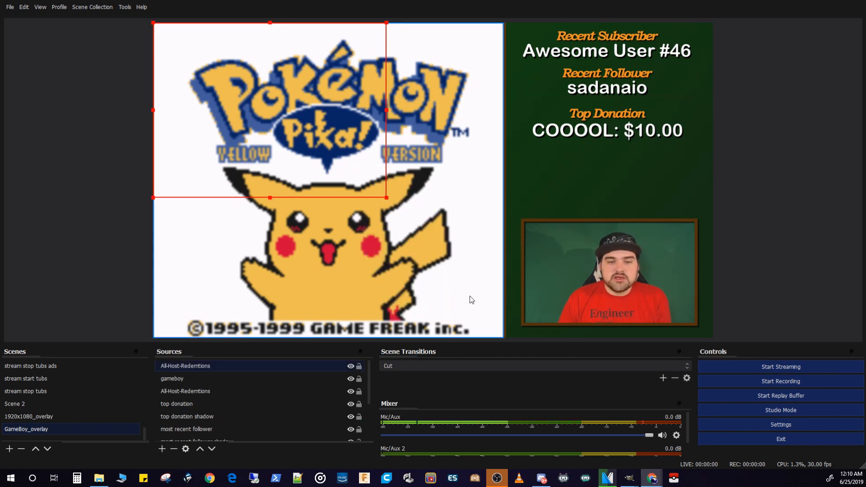
{"action": "left_click_drag", "start_coordinate": [348, 177], "coordinate": [411, 316]}
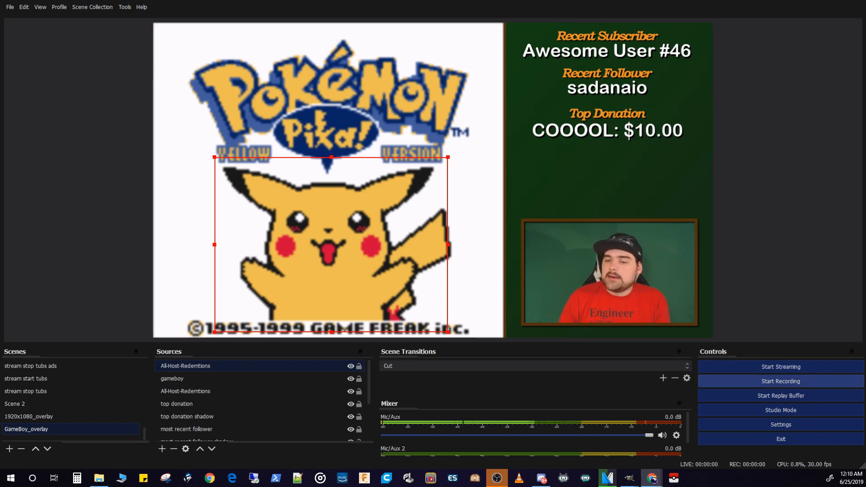
- Open the application settings and view the Stream section
{"action": "left_click", "coordinate": [781, 425]}
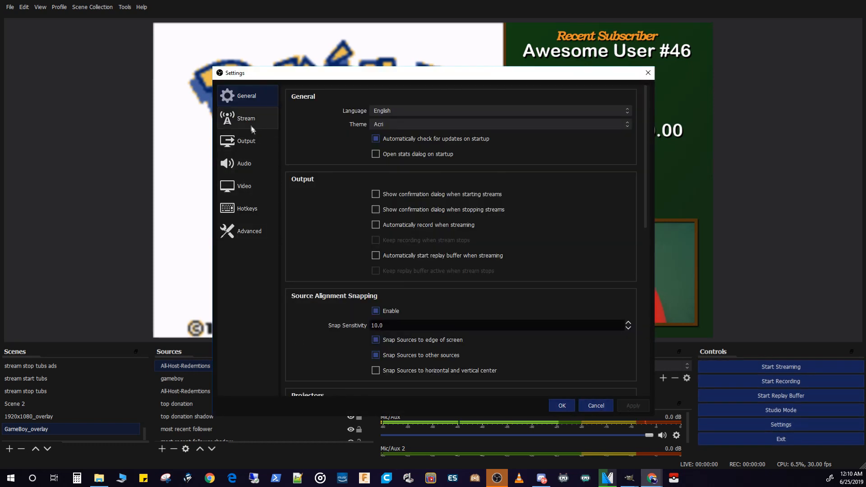
{"action": "left_click", "coordinate": [249, 121]}
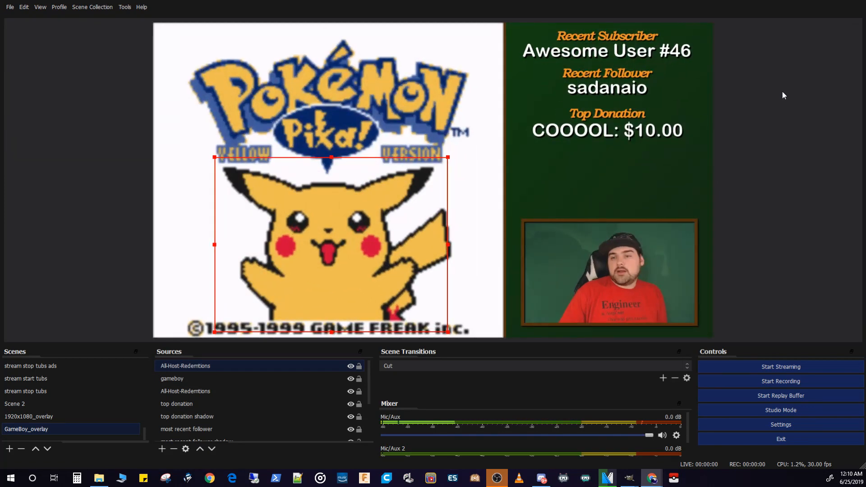
- Dock the Stream Information panel to the right of the preview and the Chat panel to the left of it
{"action": "left_click_drag", "start_coordinate": [784, 91], "coordinate": [840, 91]}
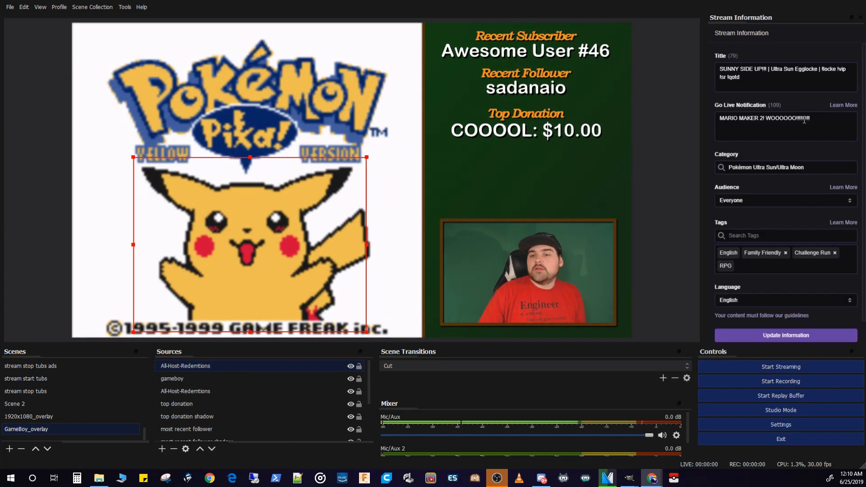
{"action": "left_click_drag", "start_coordinate": [60, 71], "coordinate": [15, 71]}
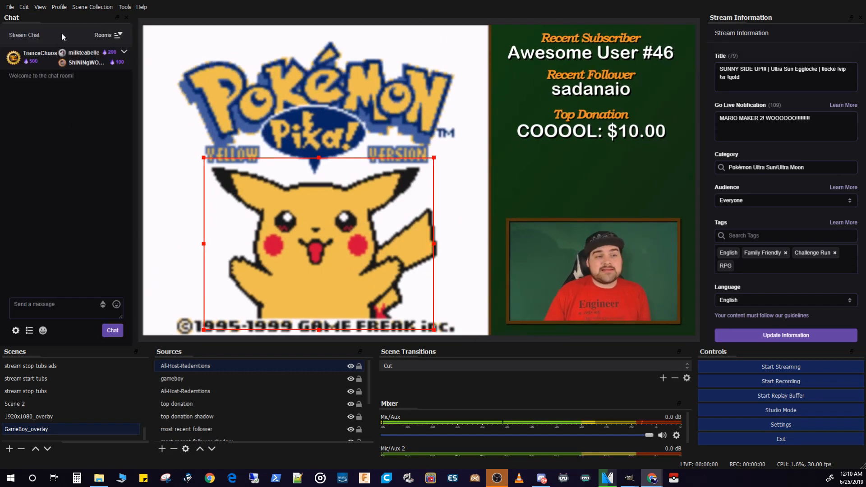